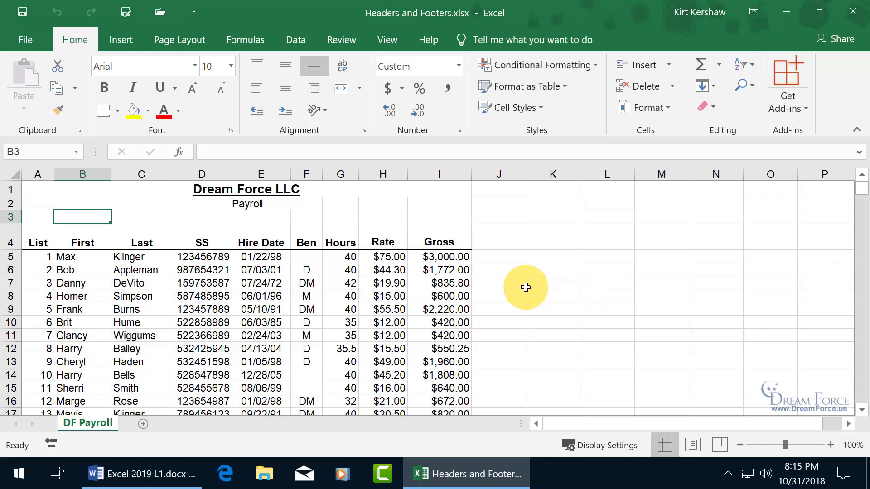
# Step: Preview how the payroll sheet prints in File > Print
pyautogui.click(28, 36)
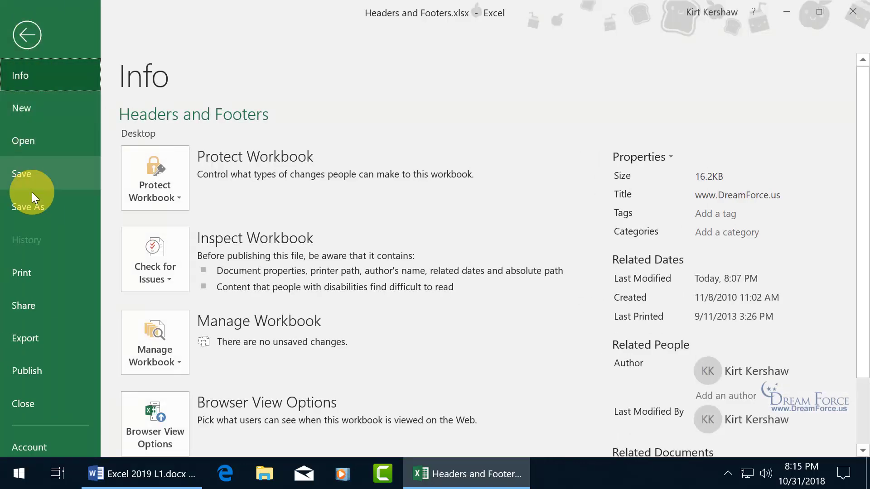
pyautogui.click(34, 275)
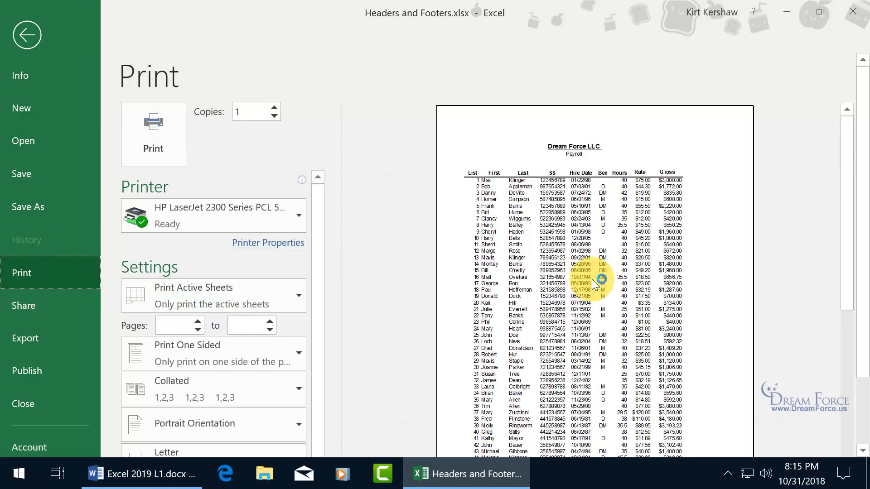
pyautogui.moveTo(863, 283); pyautogui.dragTo(854, 373)
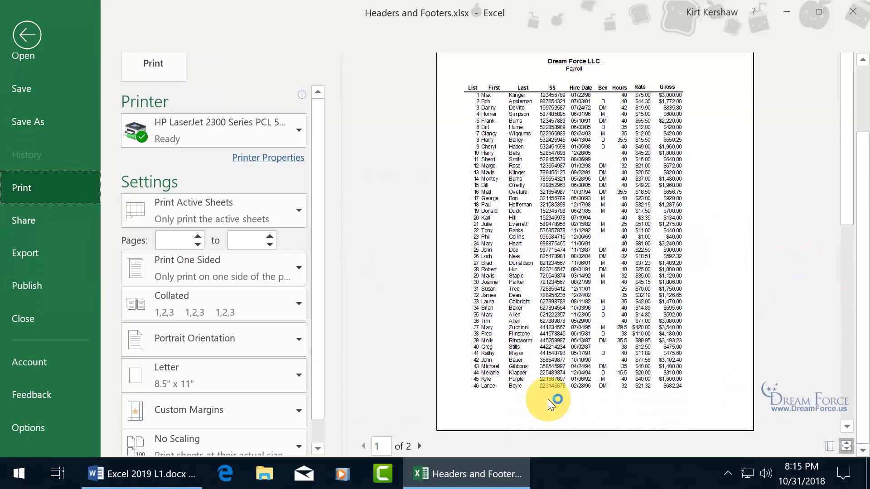
pyautogui.moveTo(316, 384); pyautogui.dragTo(317, 431)
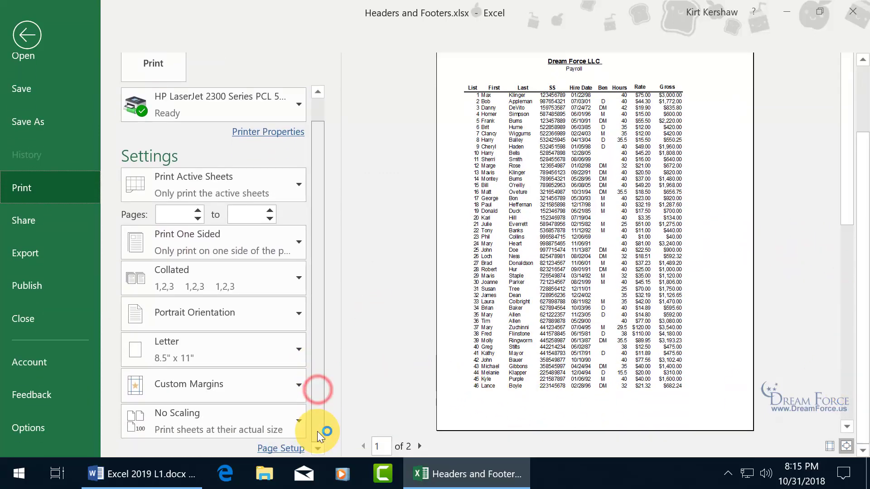
# Step: Check that Page Setup's header and footer are both none, then return to the worksheet
pyautogui.click(289, 449)
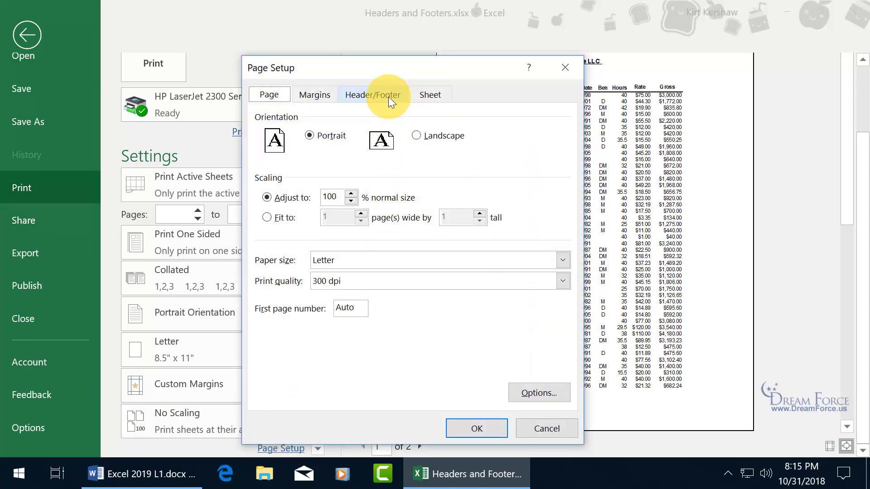
pyautogui.click(387, 96)
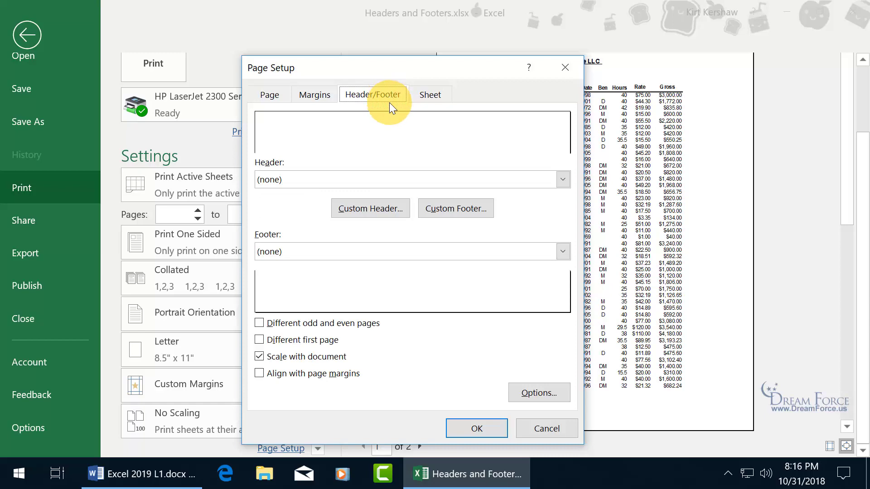
pyautogui.click(562, 71)
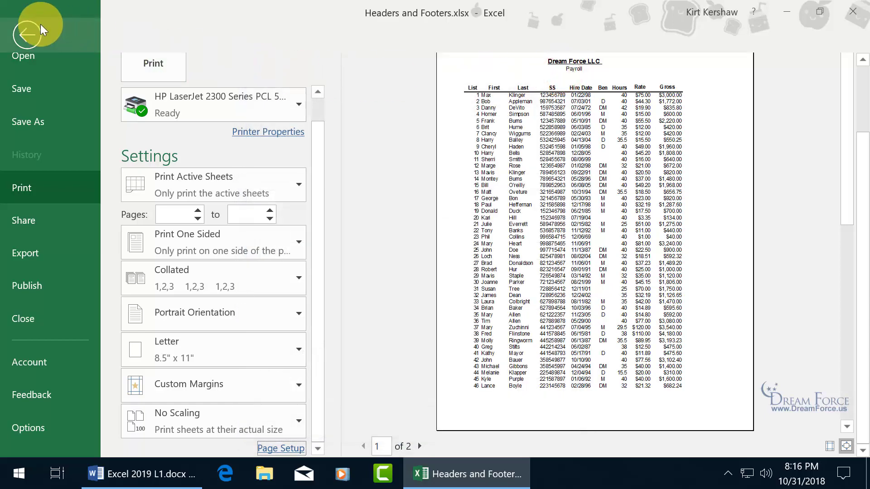
pyautogui.click(29, 31)
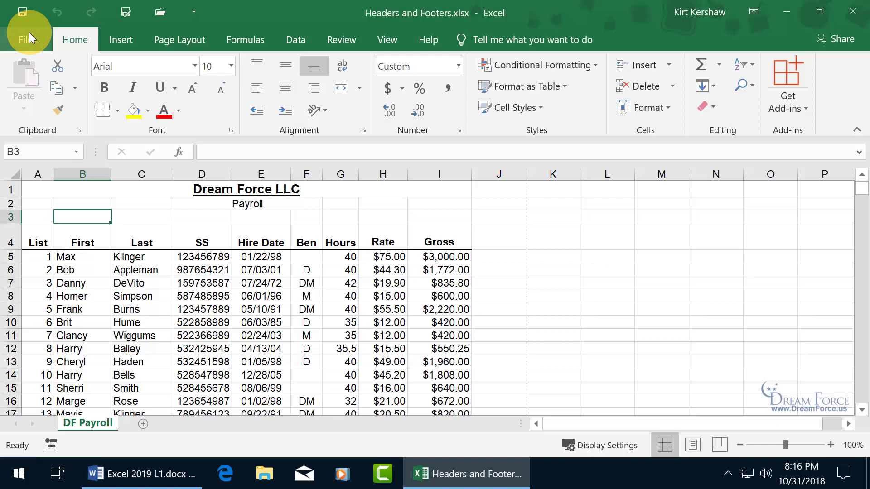
# Step: Open Page Setup from the Page Layout tab at its Header/Footer settings
pyautogui.click(196, 40)
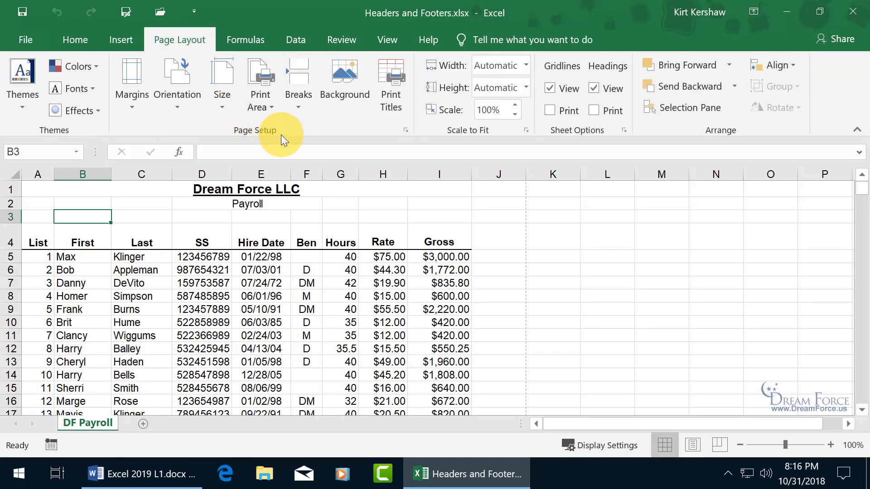
pyautogui.click(410, 129)
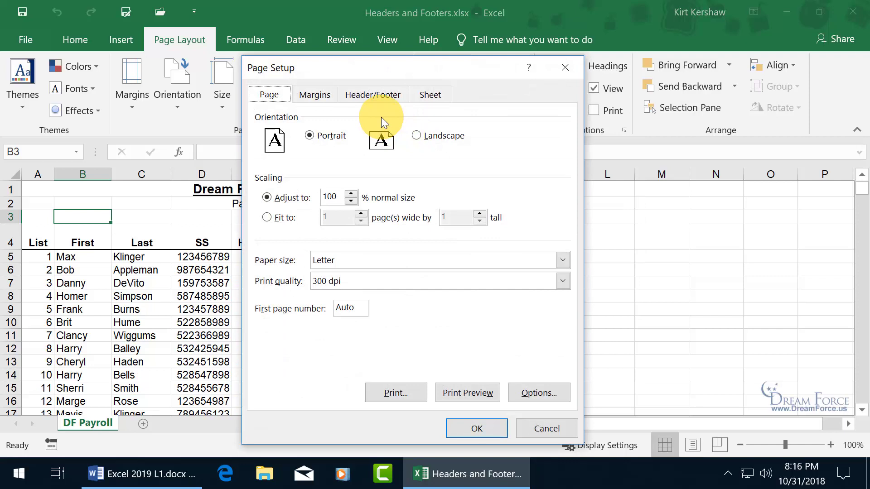
pyautogui.click(376, 94)
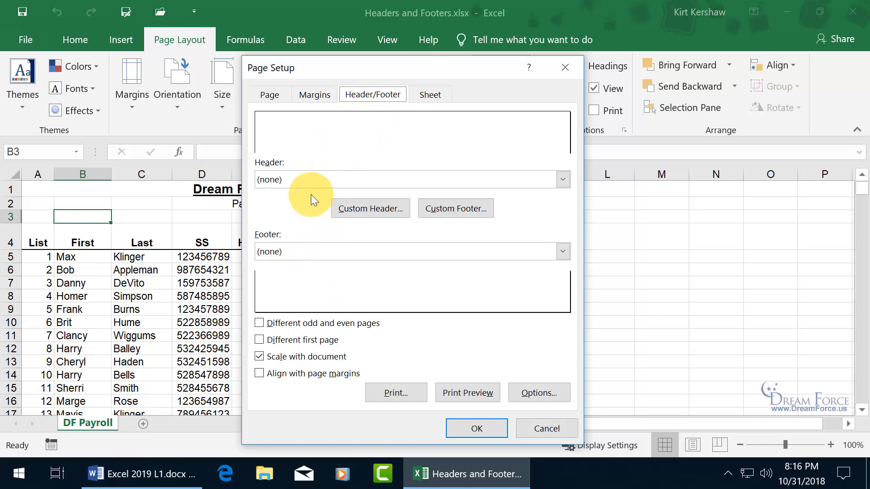
# Step: Type the author's full name into the custom header's left section and select it
pyautogui.click(354, 208)
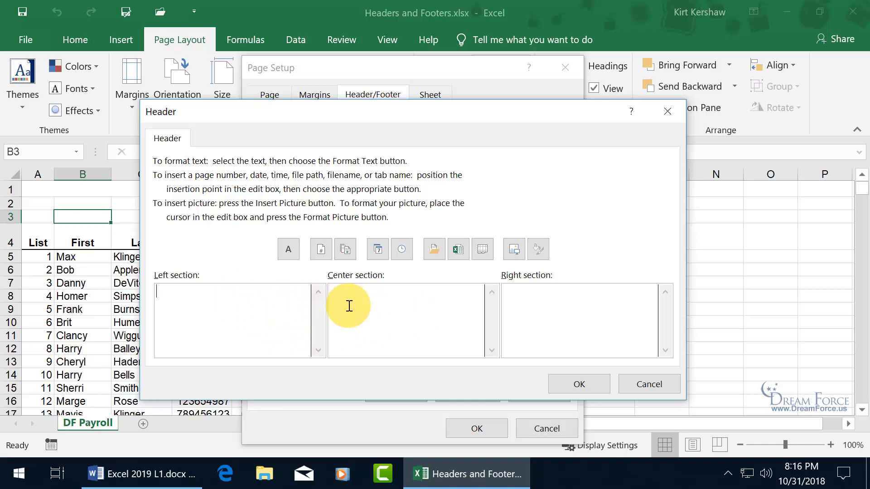
pyautogui.click(223, 291)
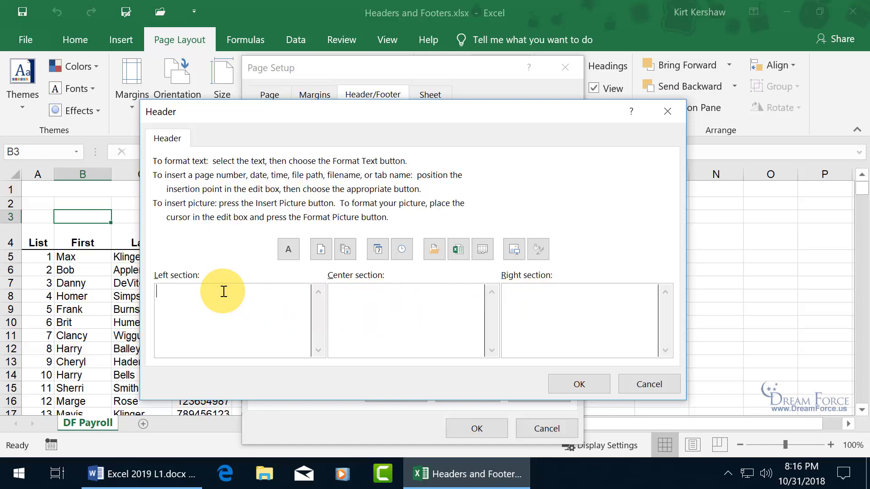
pyautogui.write('Kirt Kershaw')
pyautogui.tripleClick(223, 291)
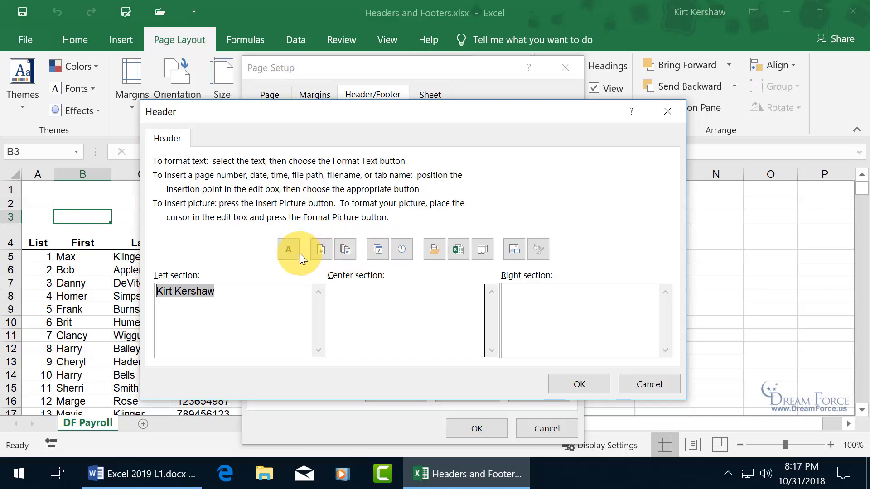
# Step: Format the header name as Bold Italic, size 16, red, and confirm the custom header
pyautogui.click(288, 249)
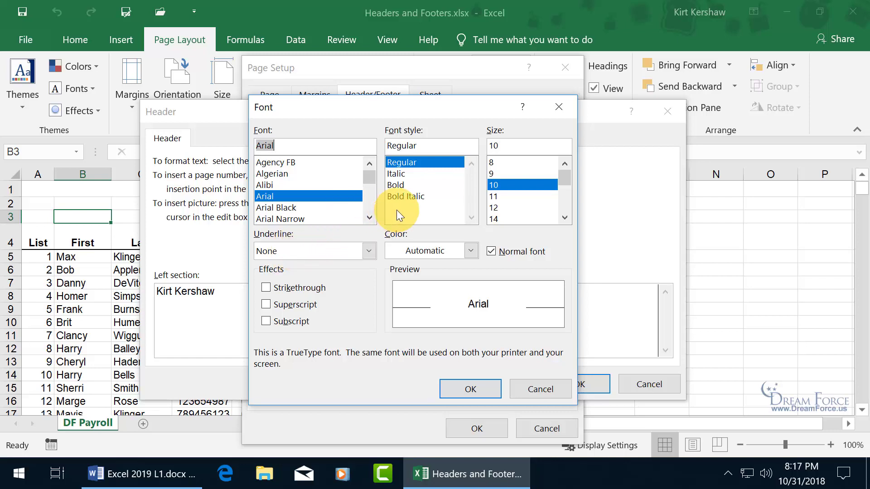
pyautogui.click(402, 197)
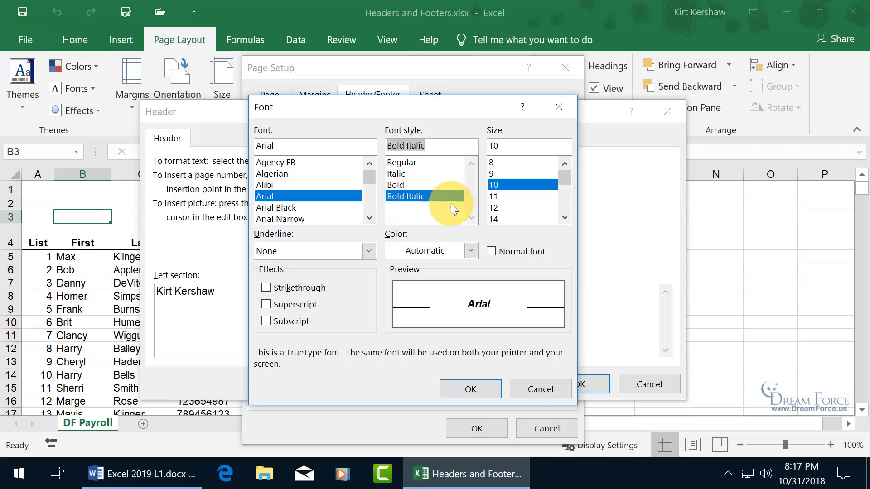
pyautogui.click(566, 219)
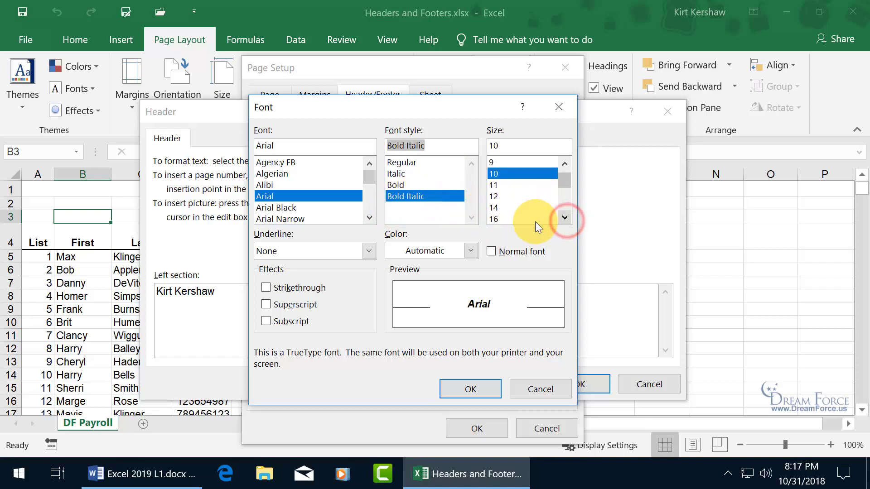
pyautogui.click(494, 218)
pyautogui.click(470, 250)
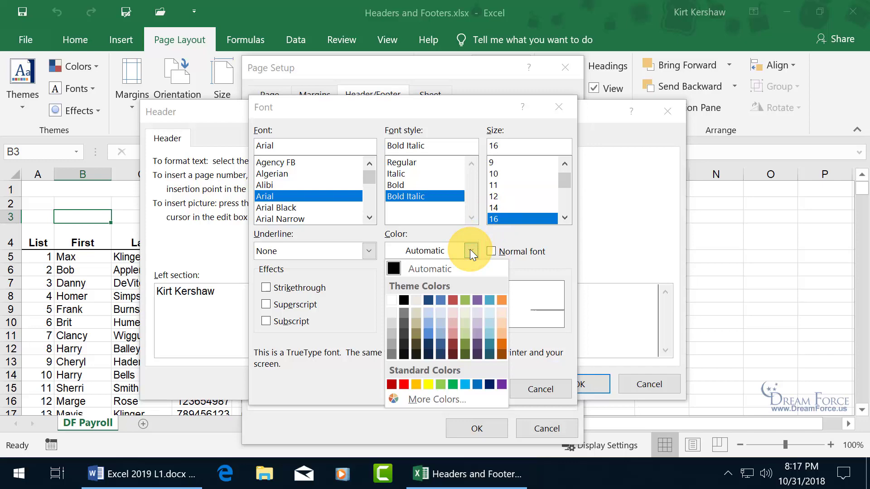
pyautogui.click(404, 384)
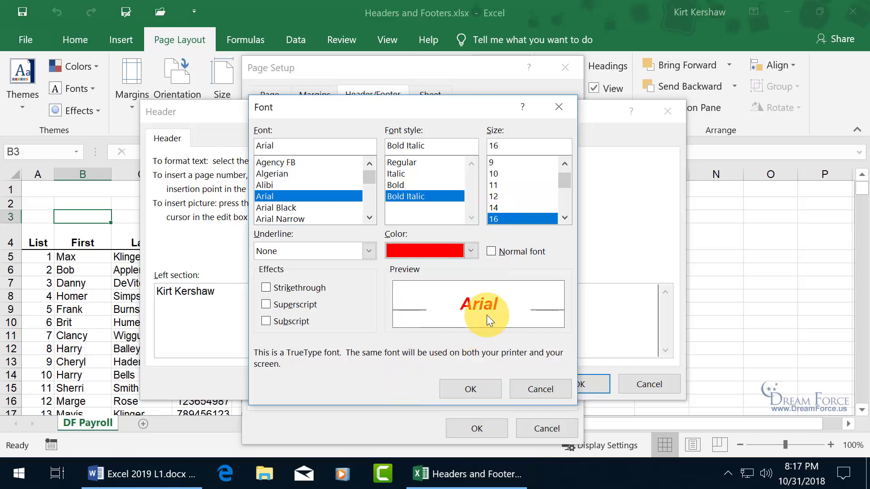
pyautogui.click(476, 387)
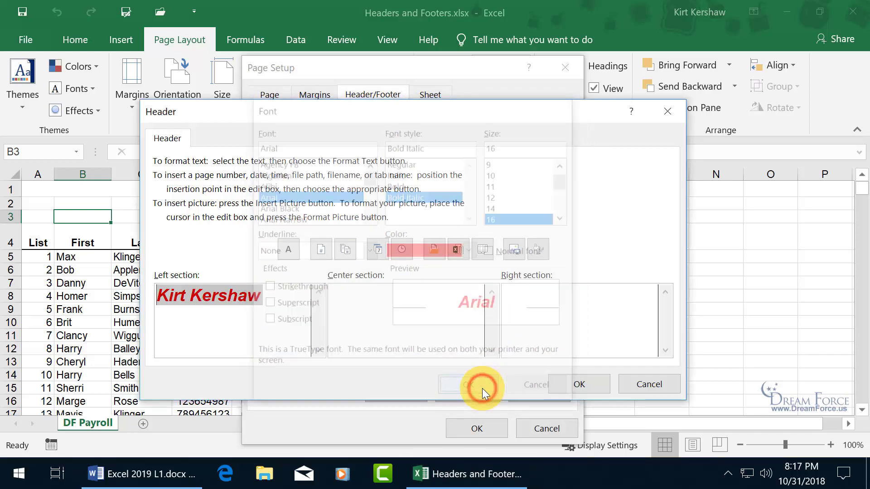
pyautogui.click(279, 299)
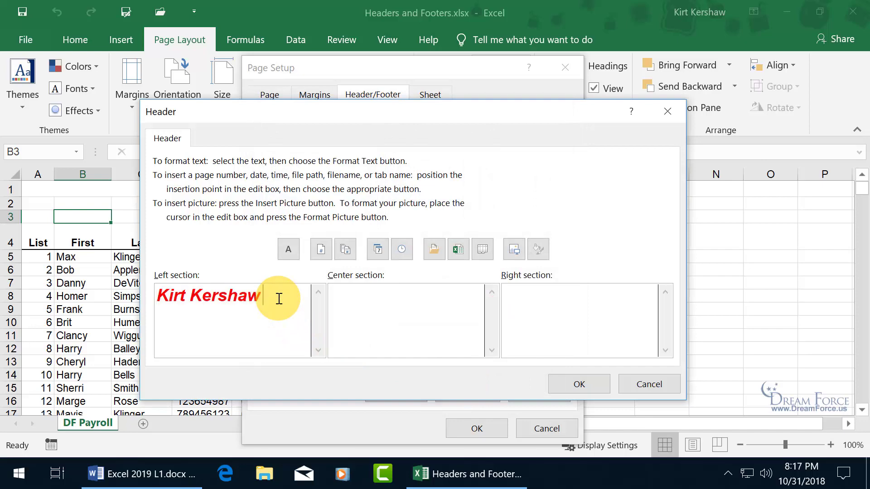
pyautogui.click(574, 383)
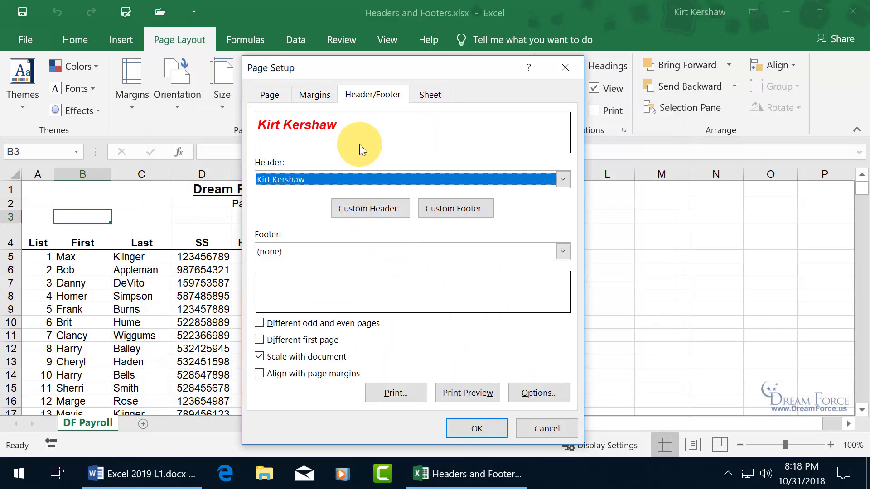
# Step: Insert the current date in the custom footer's right section, formatted bold and orange
pyautogui.click(470, 212)
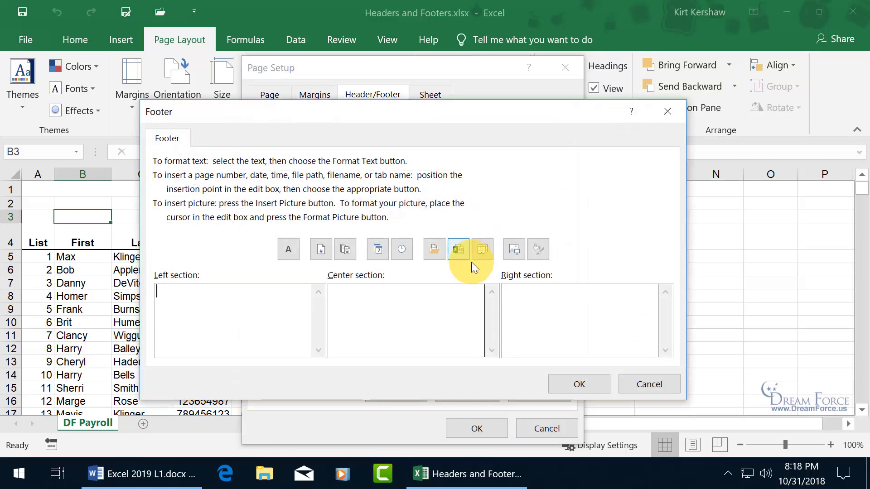
pyautogui.click(517, 294)
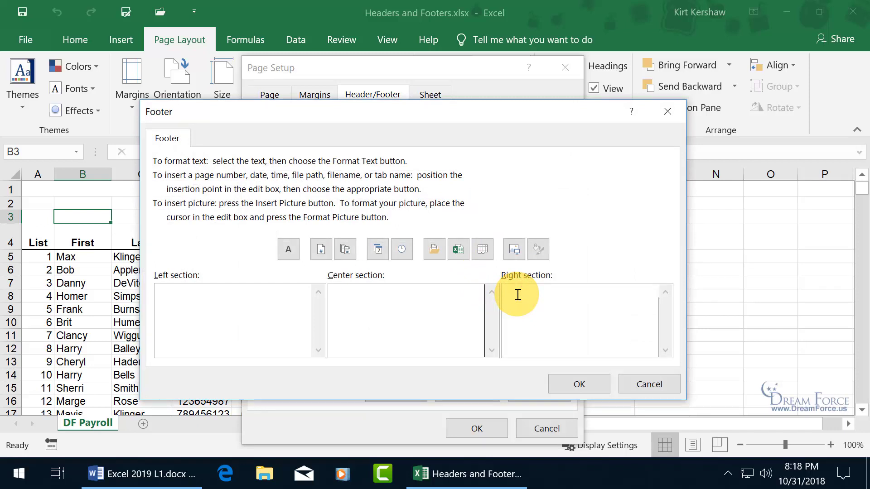
pyautogui.click(381, 251)
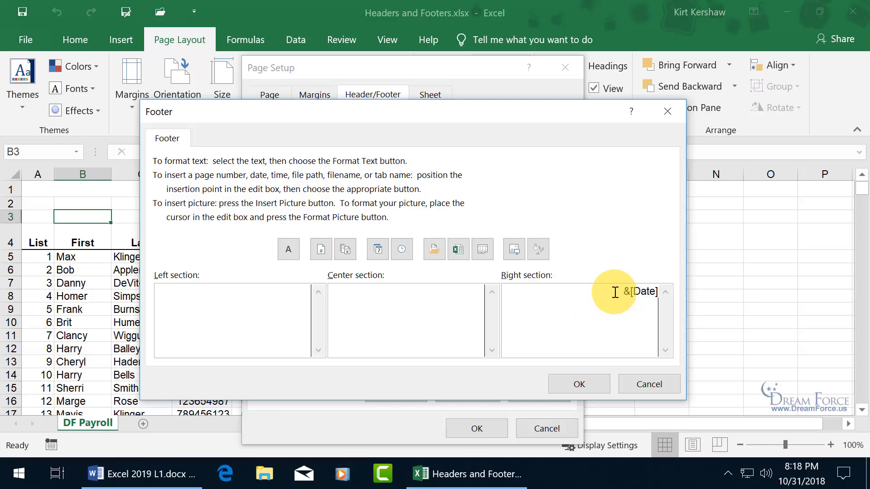
pyautogui.moveTo(617, 291); pyautogui.dragTo(659, 291)
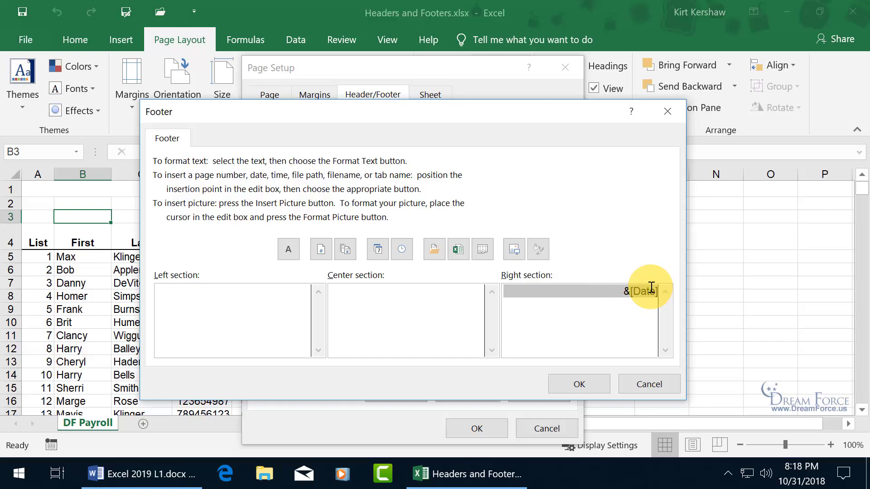
pyautogui.click(288, 249)
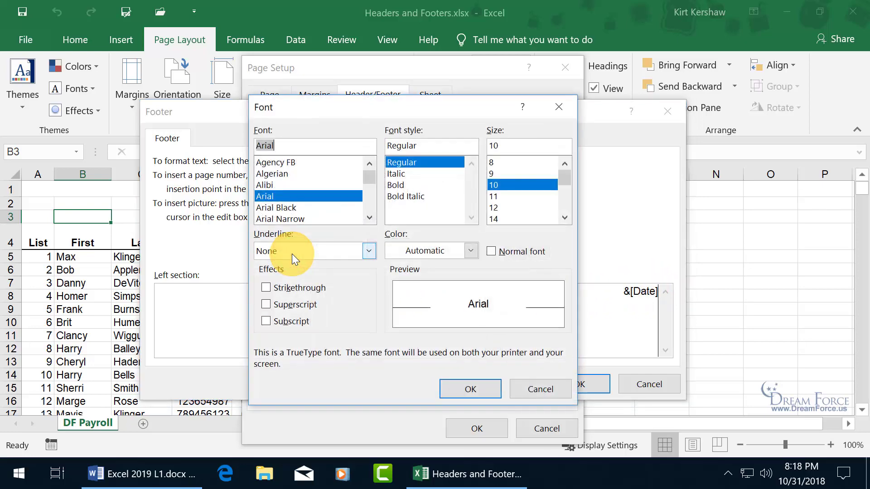
pyautogui.click(470, 250)
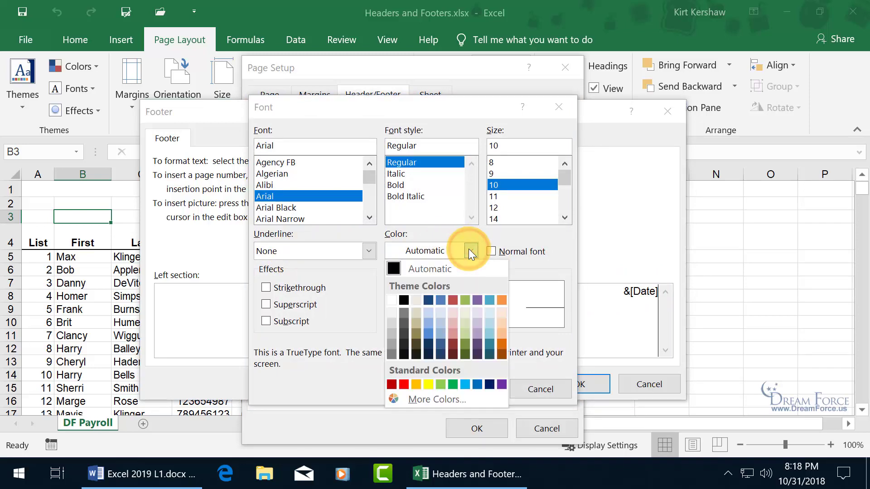
pyautogui.click(502, 345)
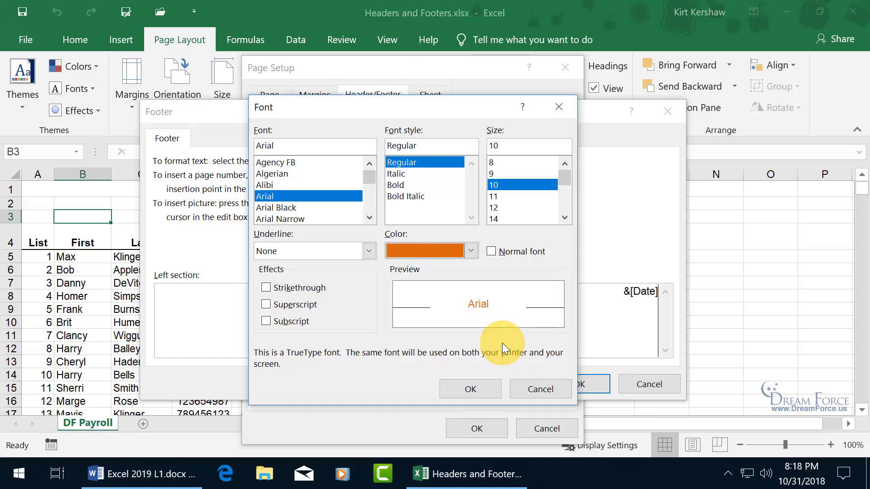
pyautogui.click(396, 185)
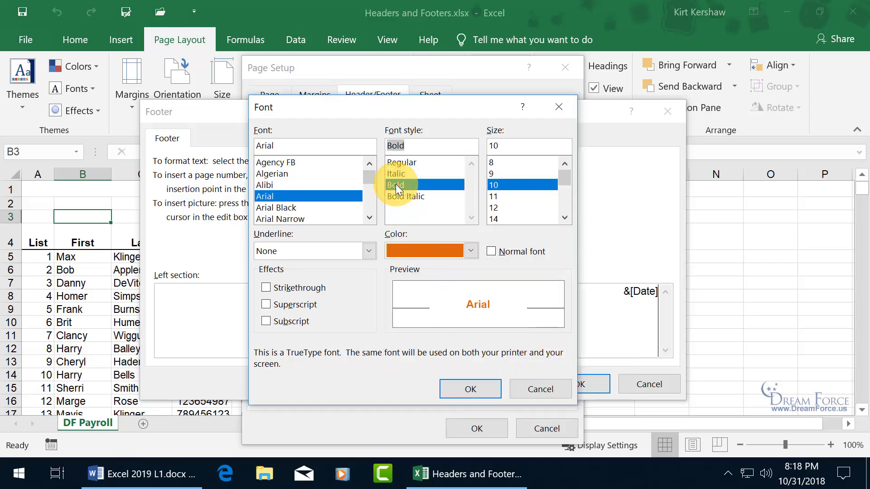
pyautogui.click(478, 388)
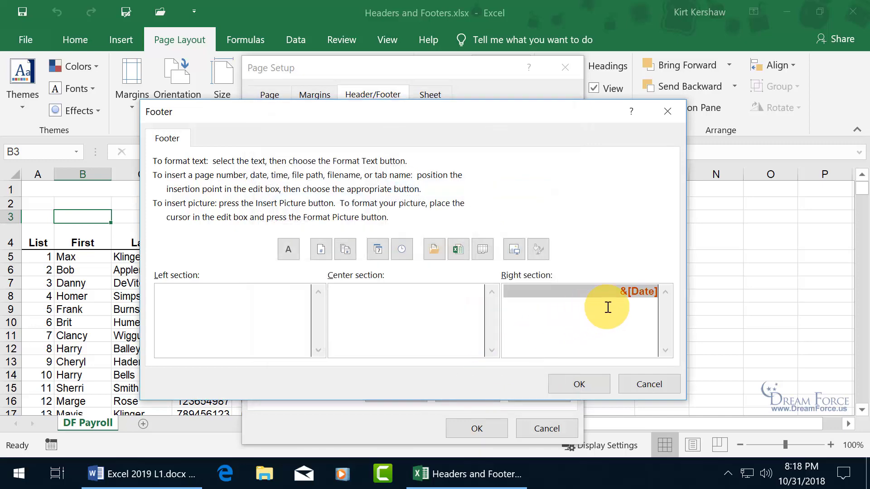
pyautogui.click(585, 384)
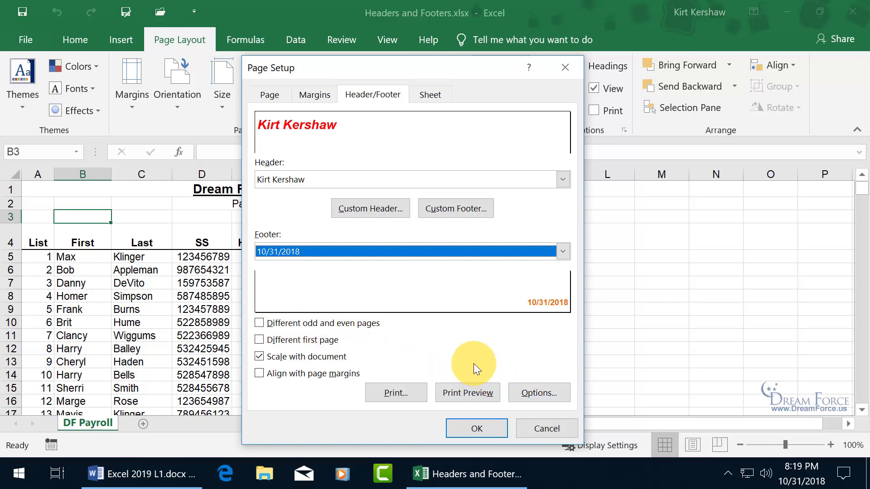
# Step: Open the print preview of the payroll sheet from Page Setup
pyautogui.click(466, 396)
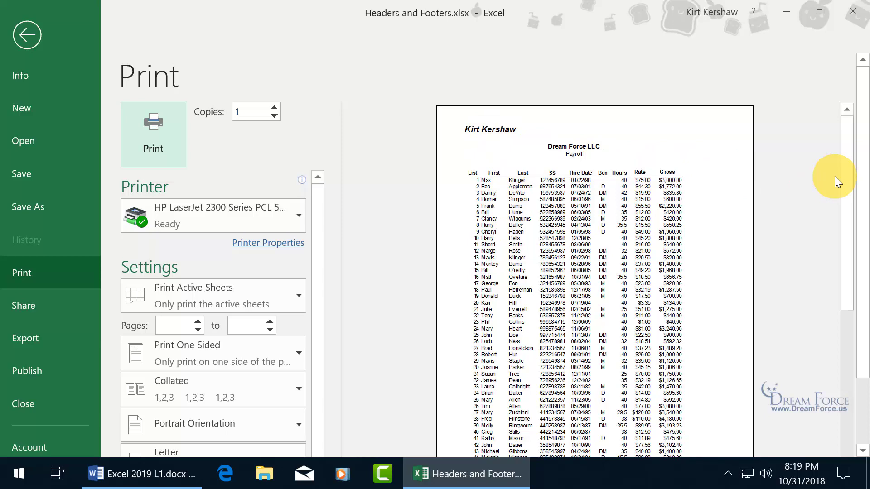
# Step: Check page 2 of the preview for the name header and date footer, then return to the worksheet
pyautogui.moveTo(862, 190); pyautogui.dragTo(854, 346)
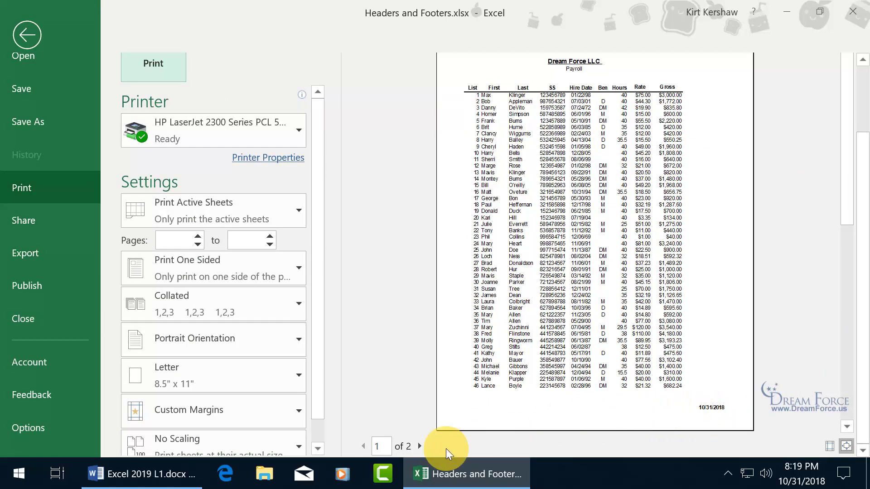
pyautogui.click(419, 446)
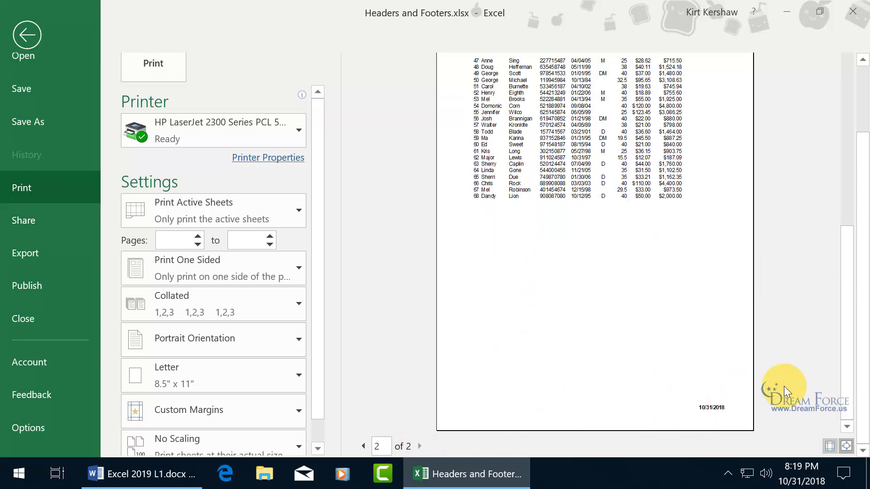
pyautogui.moveTo(855, 346); pyautogui.dragTo(841, 228)
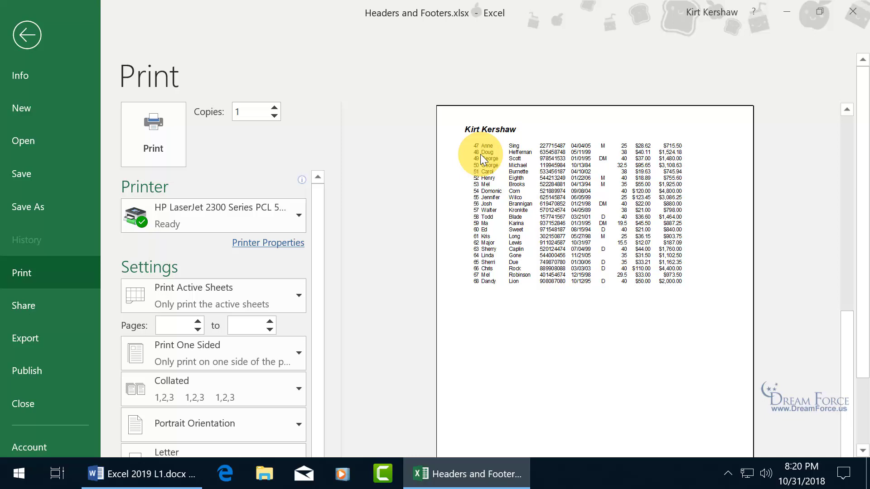
pyautogui.click(32, 30)
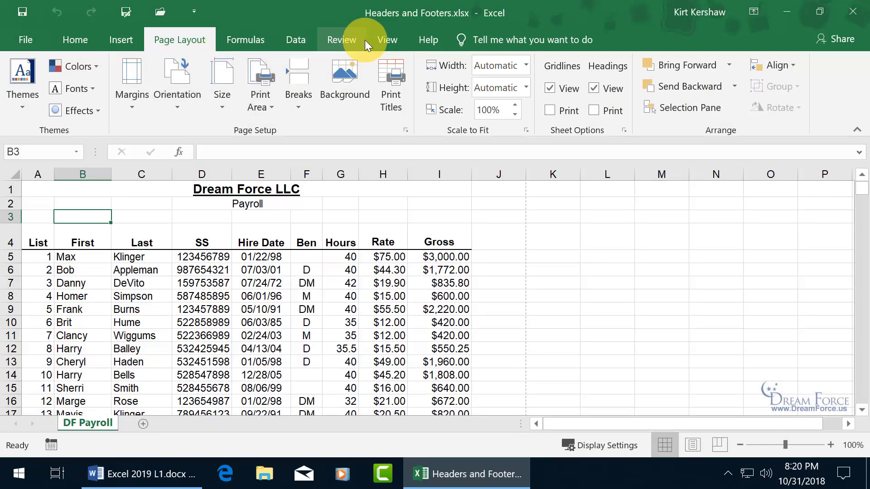
pyautogui.click(386, 41)
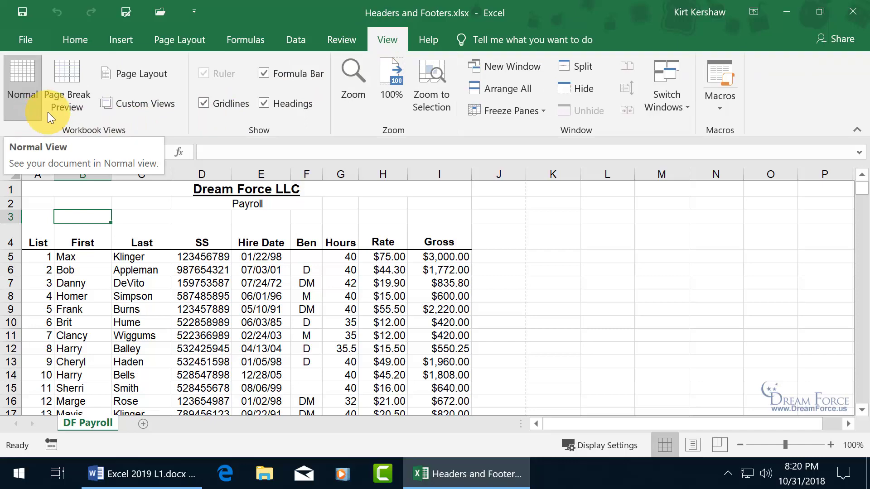
pyautogui.click(140, 78)
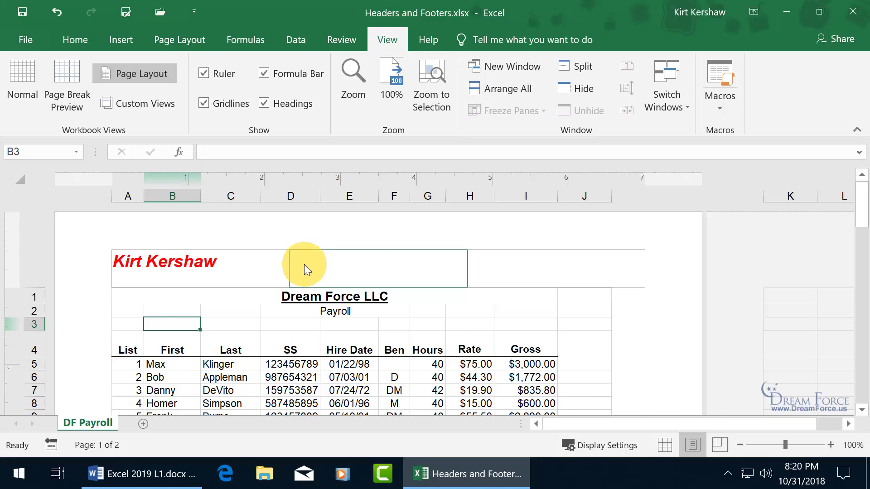
pyautogui.click(26, 80)
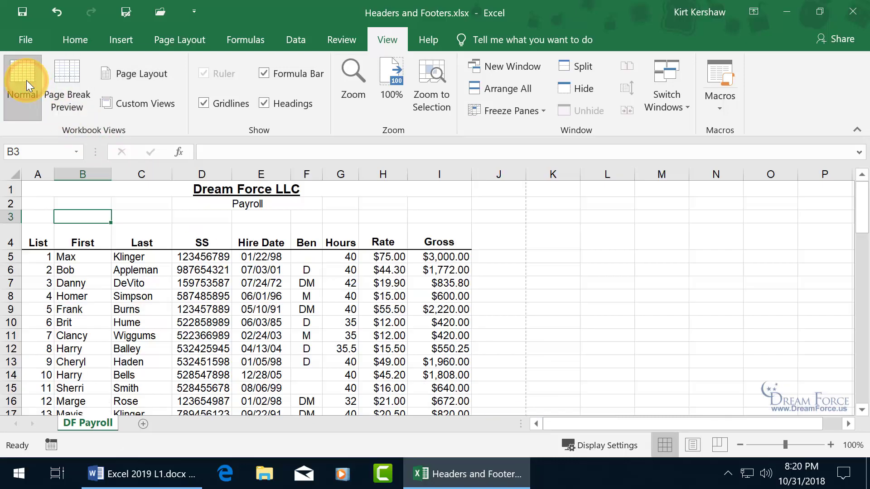
# Step: Start editing the sheet's header via Insert > Text > Header & Footer in Page Layout view
pyautogui.click(115, 43)
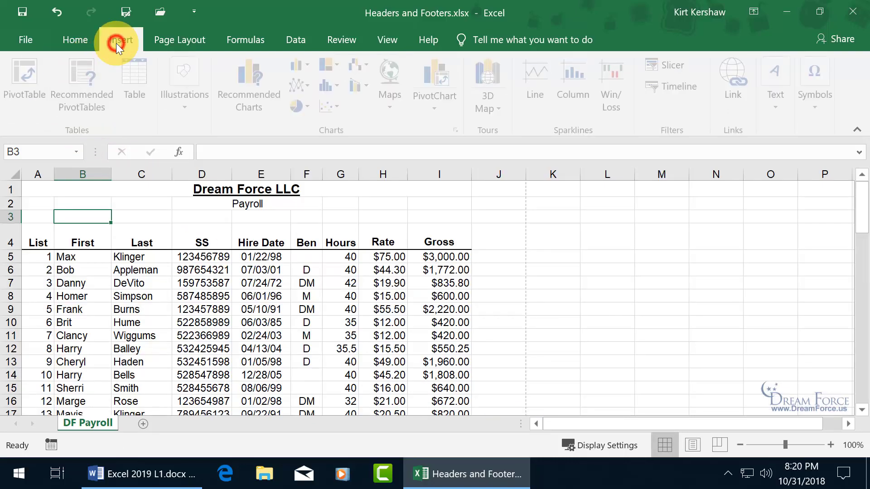
pyautogui.click(780, 108)
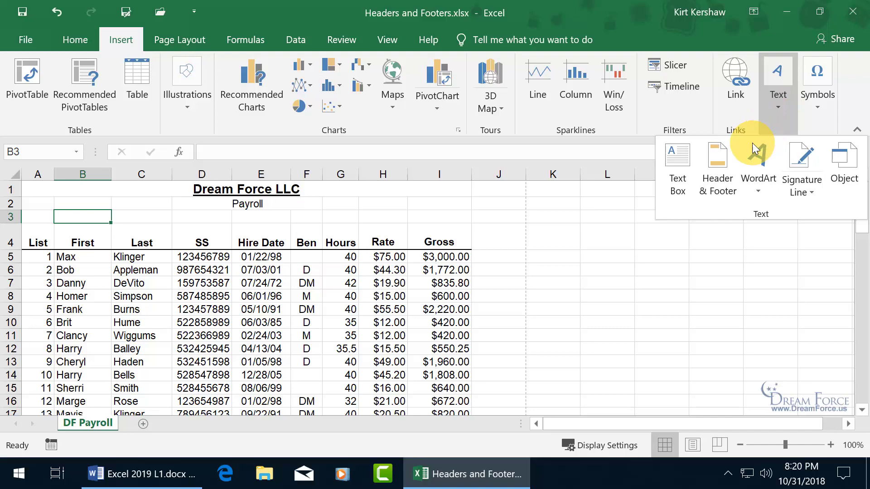
pyautogui.click(722, 169)
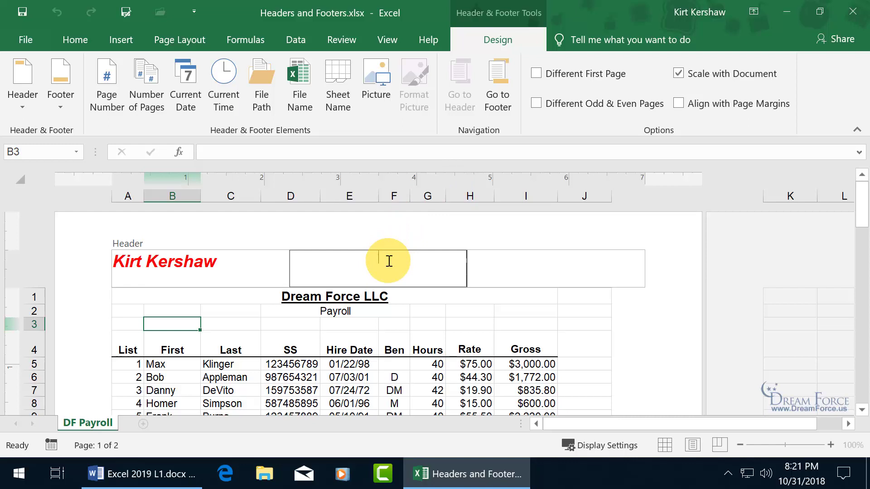
pyautogui.click(386, 40)
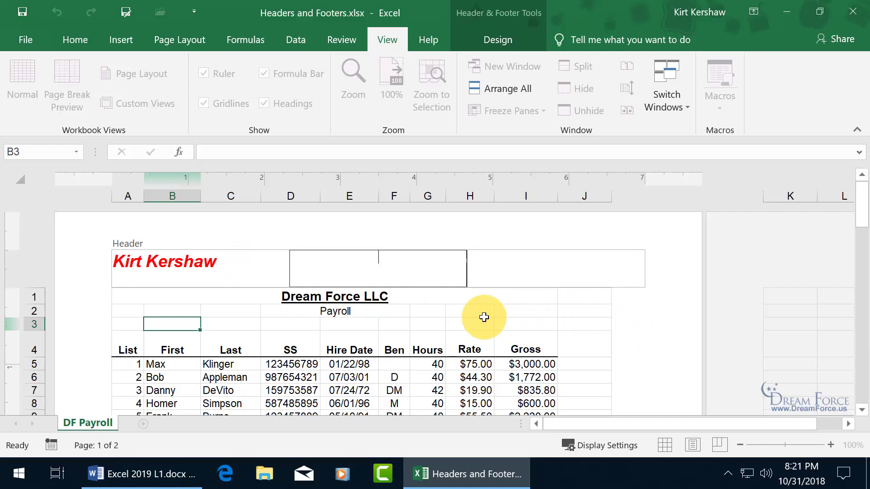
# Step: Select the header's centre section and bring up Insert Pictures from the Header & Footer design tools
pyautogui.click(459, 312)
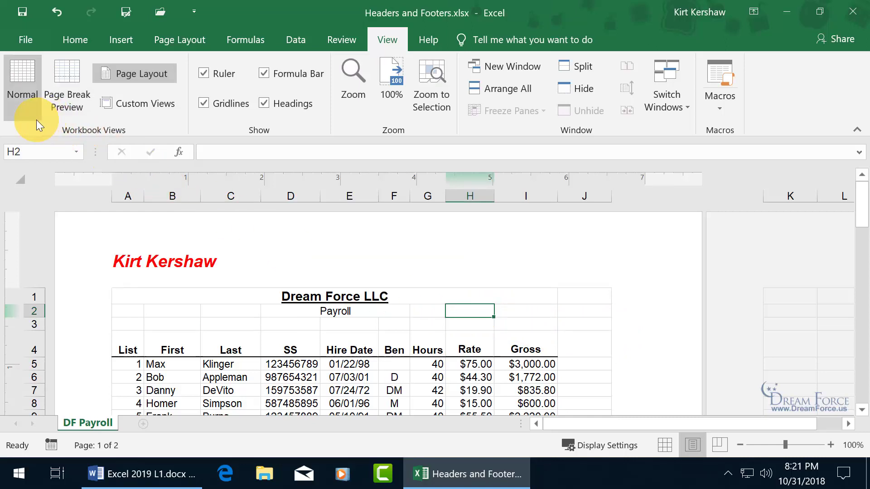
pyautogui.click(320, 268)
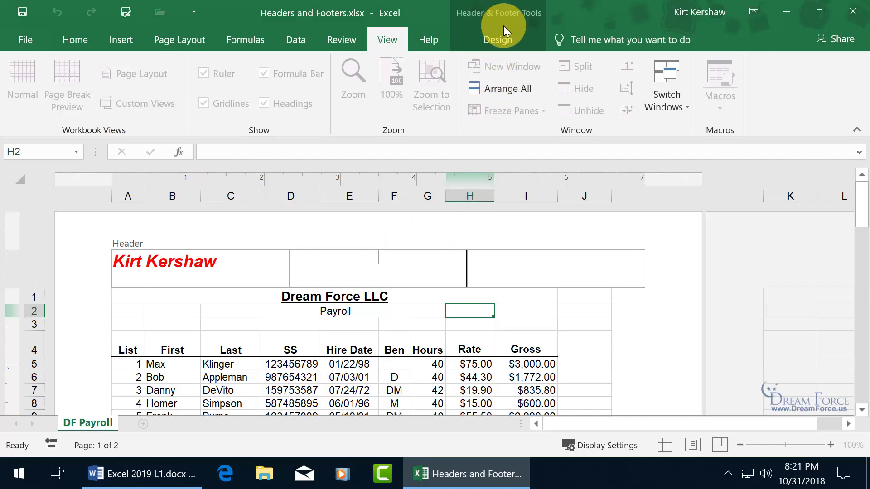
pyautogui.click(504, 40)
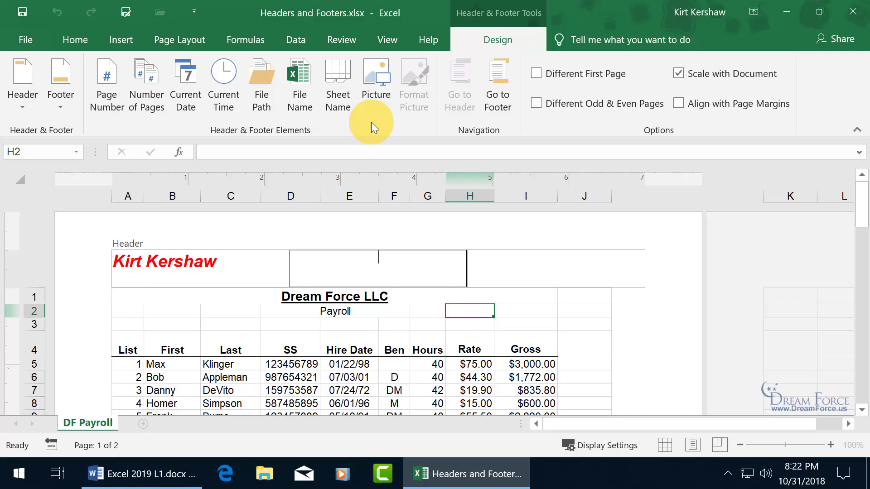
pyautogui.click(374, 75)
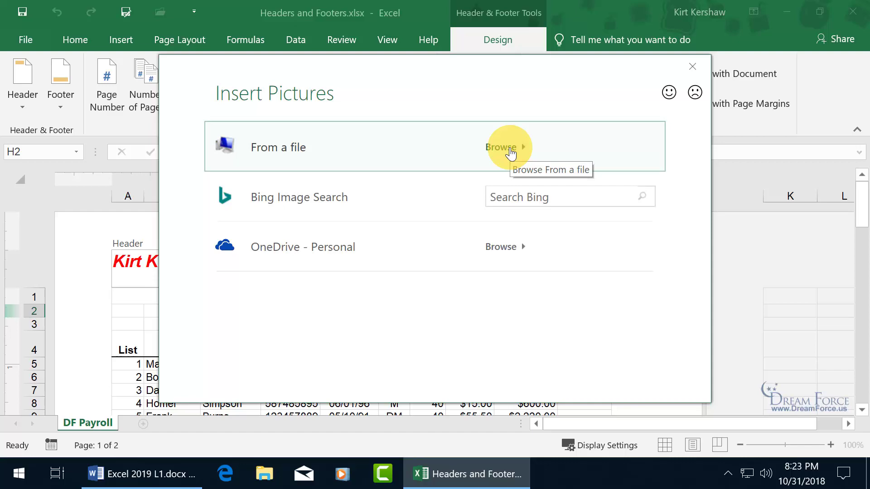
# Step: Insert Computer Baby.jpg from a file into the centre header
pyautogui.click(509, 149)
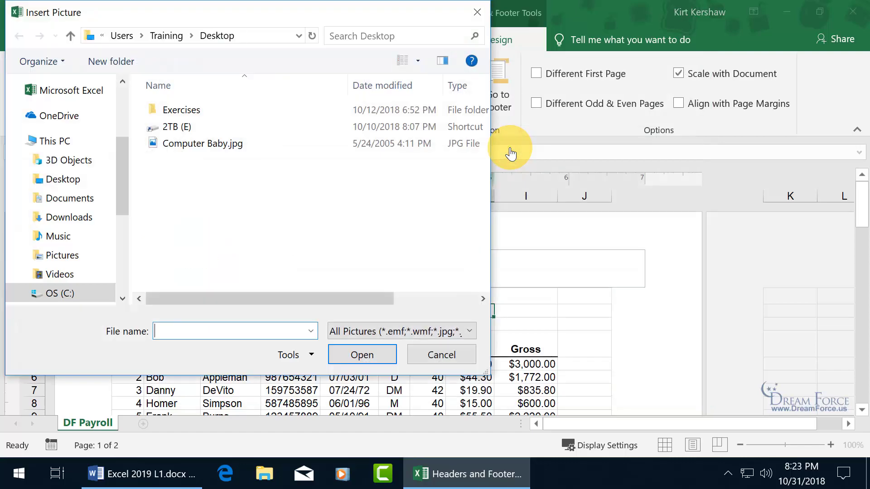
pyautogui.doubleClick(213, 143)
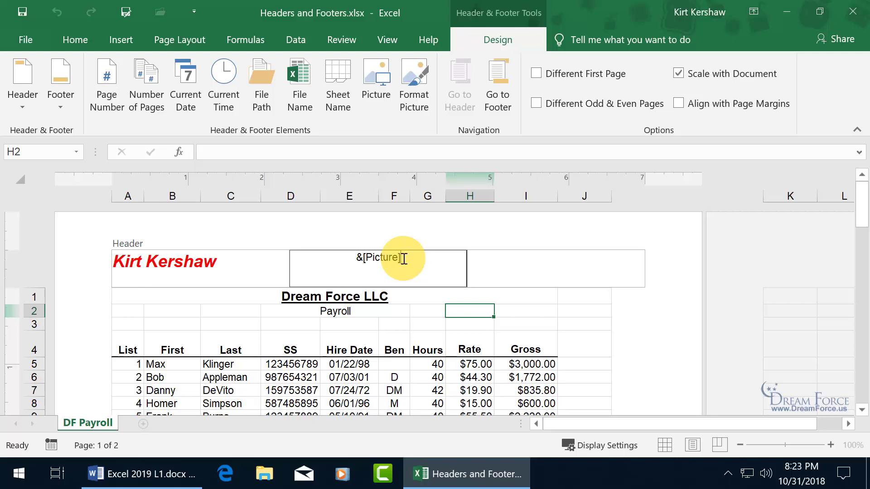
pyautogui.click(431, 311)
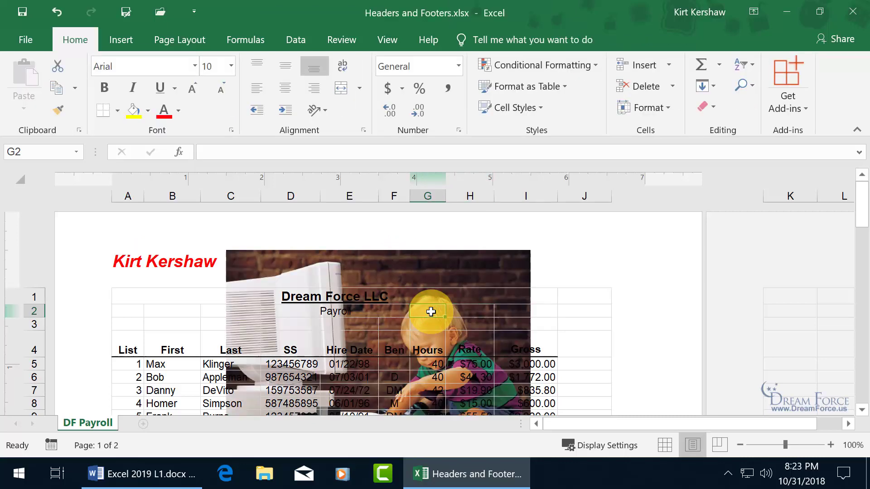
# Step: Reopen the centre header section and select its &[Picture] code
pyautogui.click(366, 267)
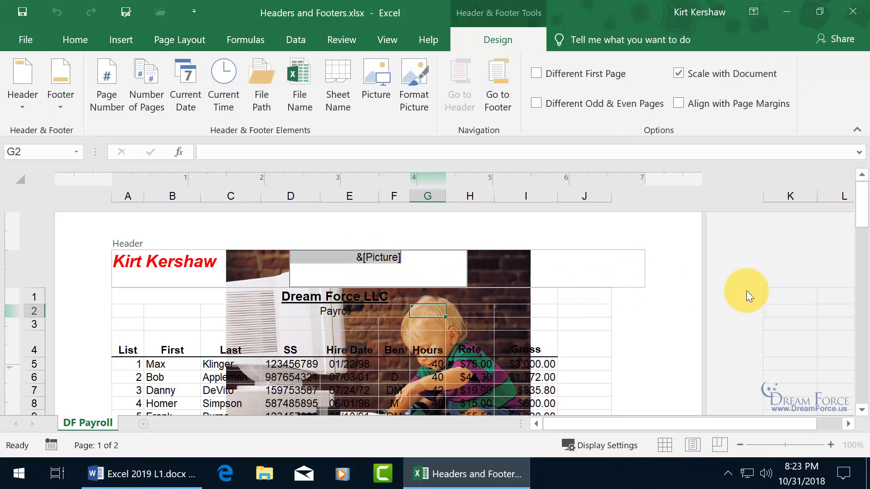
pyautogui.click(864, 217)
pyautogui.moveTo(864, 217); pyautogui.dragTo(865, 199)
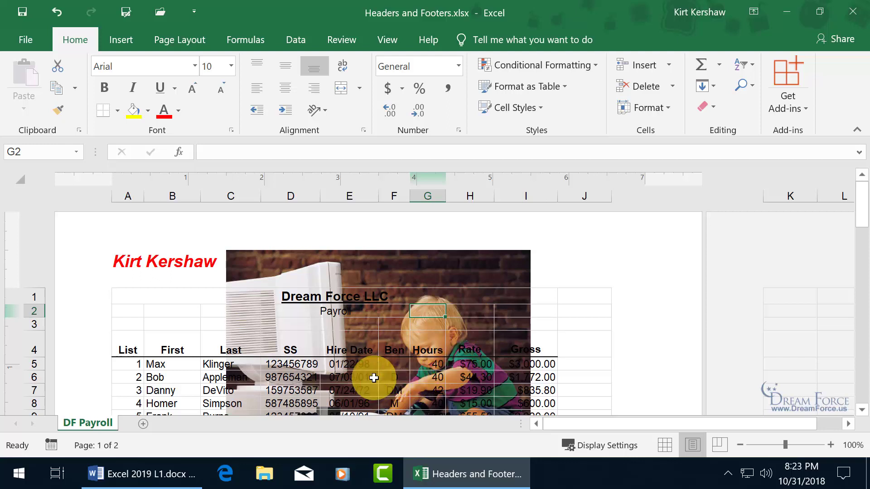
pyautogui.click(382, 266)
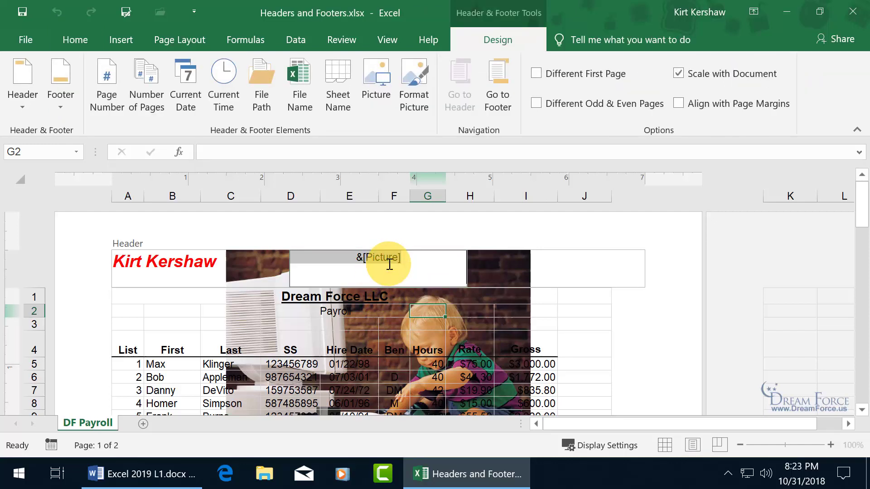
pyautogui.moveTo(406, 260); pyautogui.dragTo(317, 256)
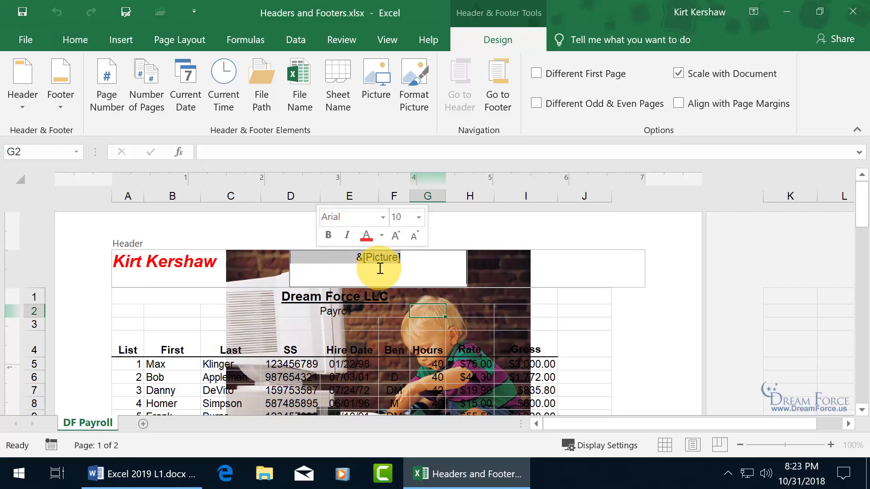
# Step: Reduce the header picture's scale to 85% in Format Picture
pyautogui.click(419, 93)
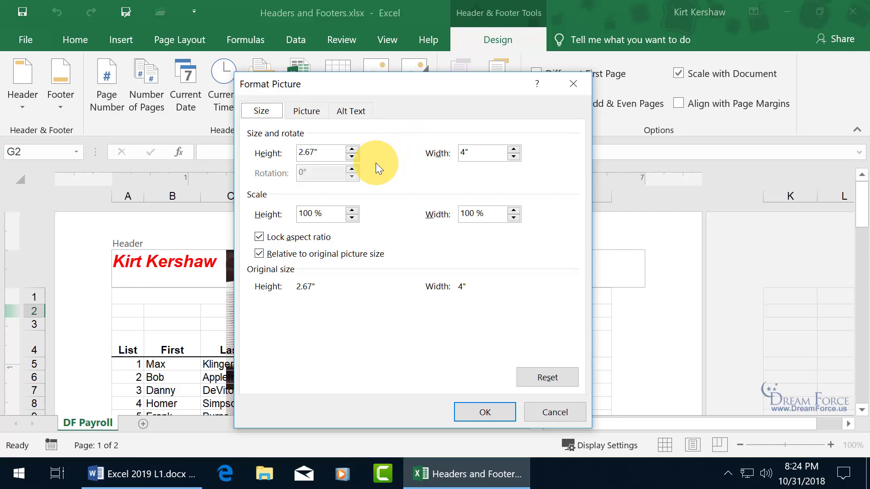
pyautogui.click(352, 217)
pyautogui.click(352, 217)
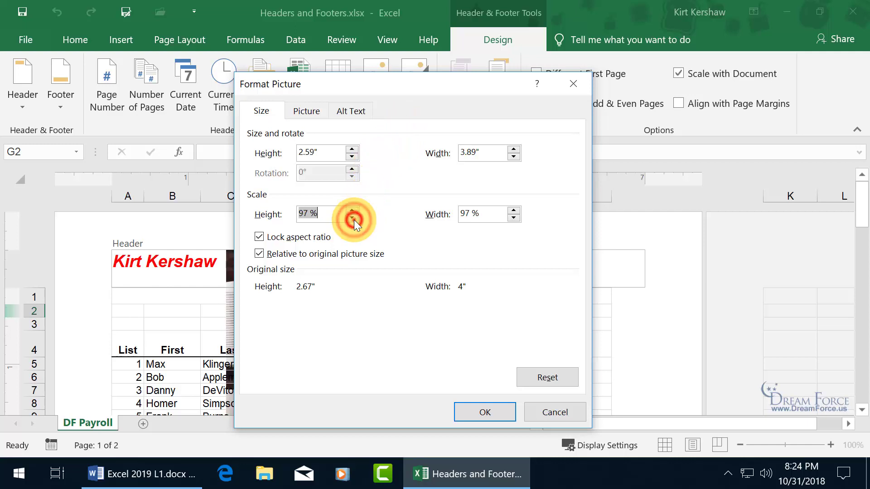
pyautogui.click(352, 218)
pyautogui.click(352, 217)
pyautogui.click(354, 218)
pyautogui.click(354, 218)
pyautogui.click(353, 218)
pyautogui.click(353, 218)
pyautogui.click(353, 218)
pyautogui.click(354, 218)
pyautogui.click(353, 219)
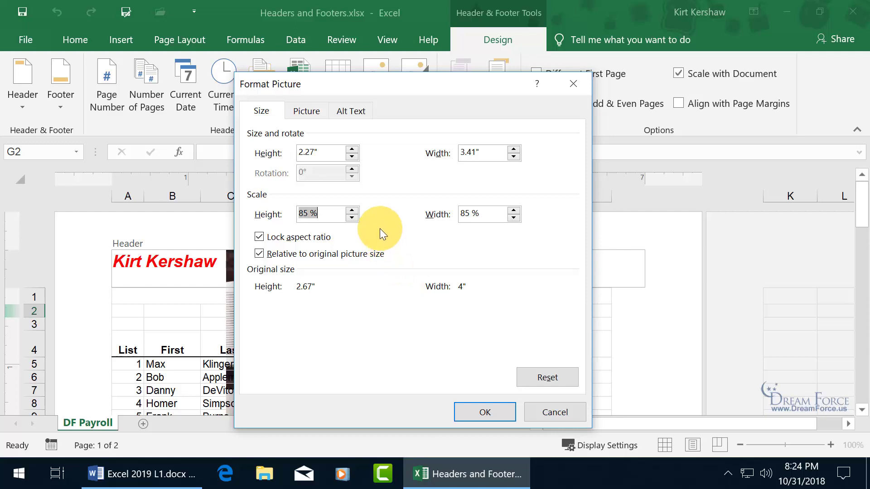
# Step: Give the picture the Washout colour mode and apply the formatting
pyautogui.click(310, 110)
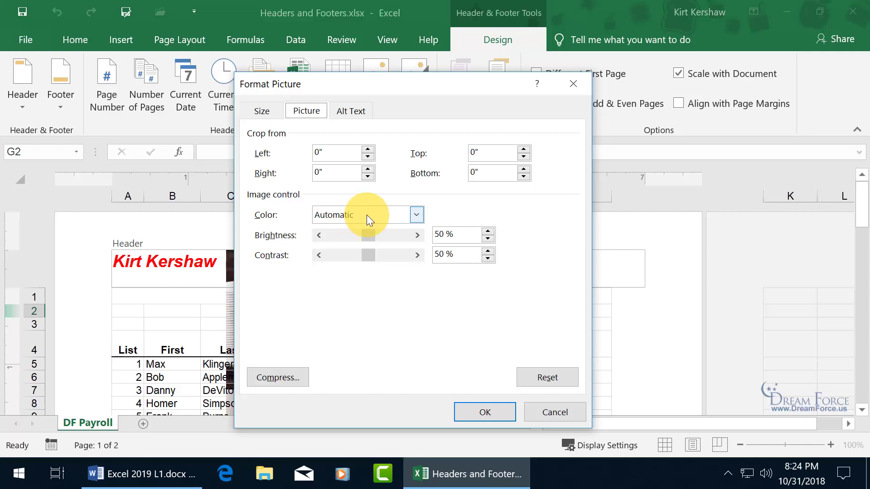
pyautogui.click(417, 216)
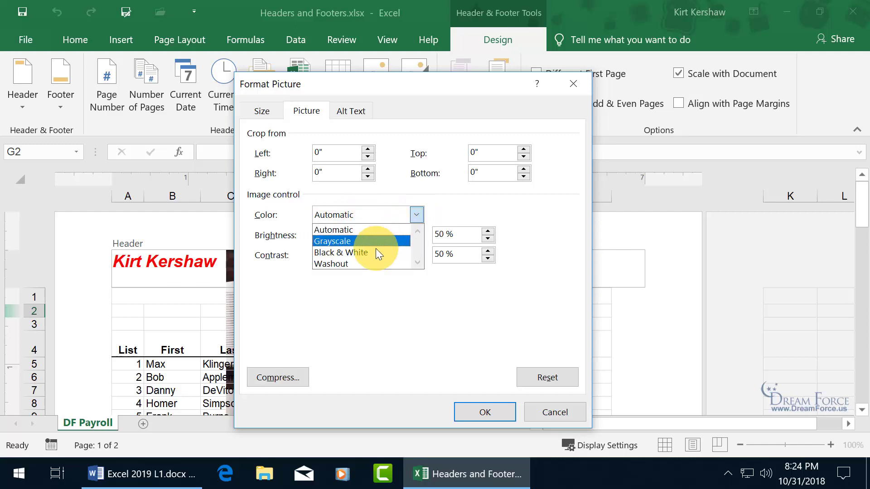
pyautogui.click(356, 261)
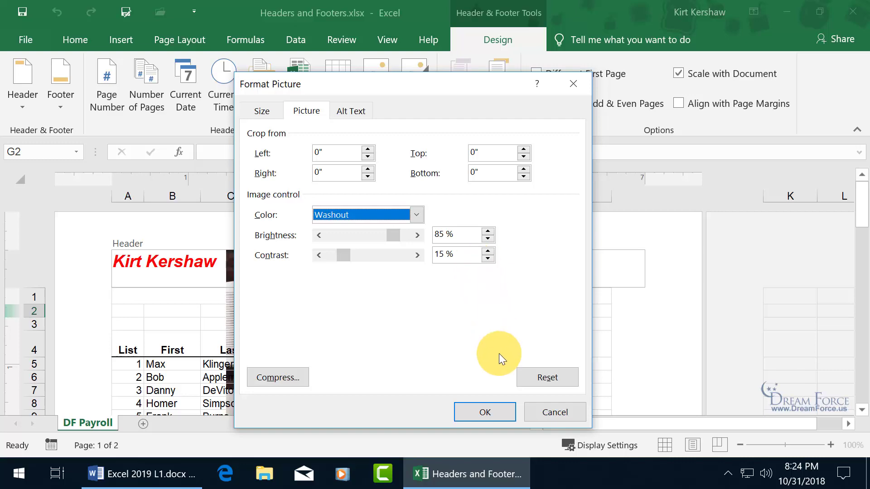
pyautogui.click(491, 412)
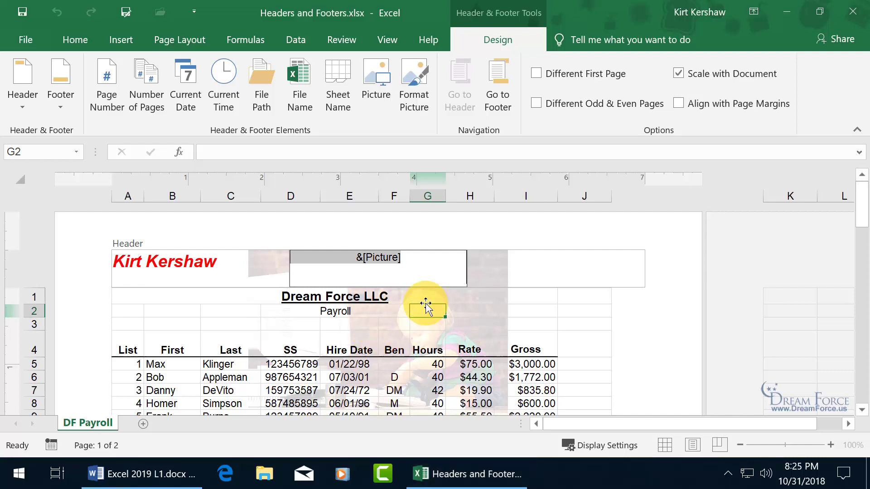
# Step: Add two line breaks before &[Picture] in the centre header to push the watermark lower
pyautogui.click(352, 259)
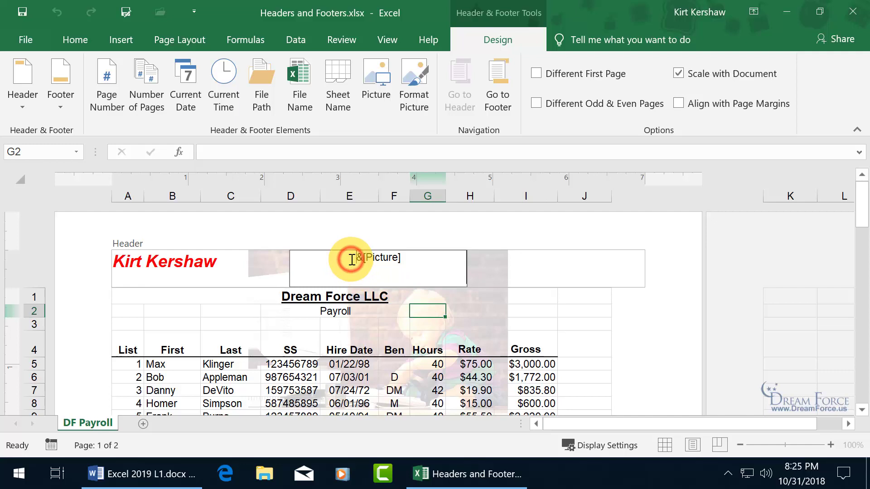
pyautogui.press('Return')
pyautogui.press('Return')
pyautogui.press('Return')
pyautogui.press('Return')
pyautogui.press('Return')
pyautogui.press('Return')
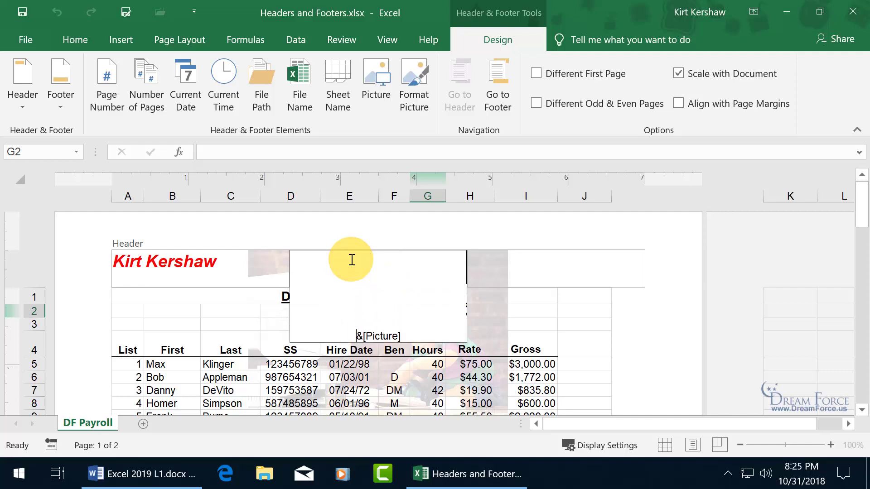
pyautogui.press('Return')
pyautogui.press('Return')
pyautogui.press('Return')
pyautogui.press('Return')
pyautogui.press('Return')
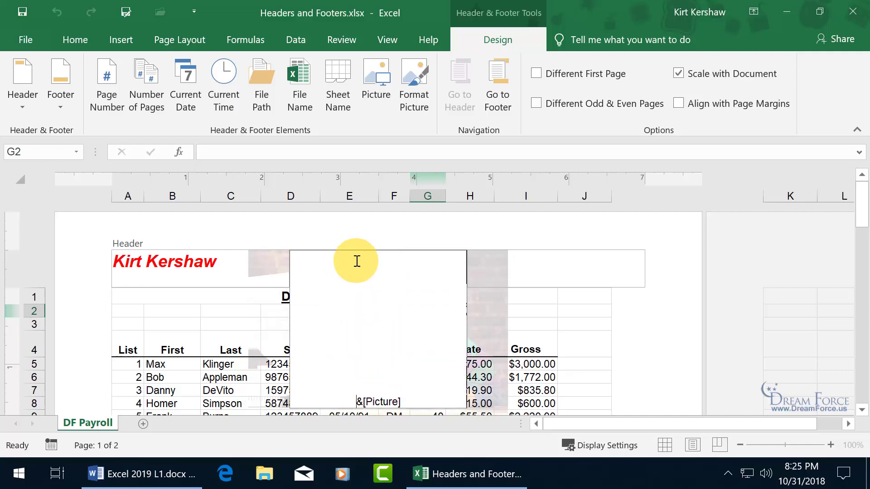
pyautogui.click(498, 372)
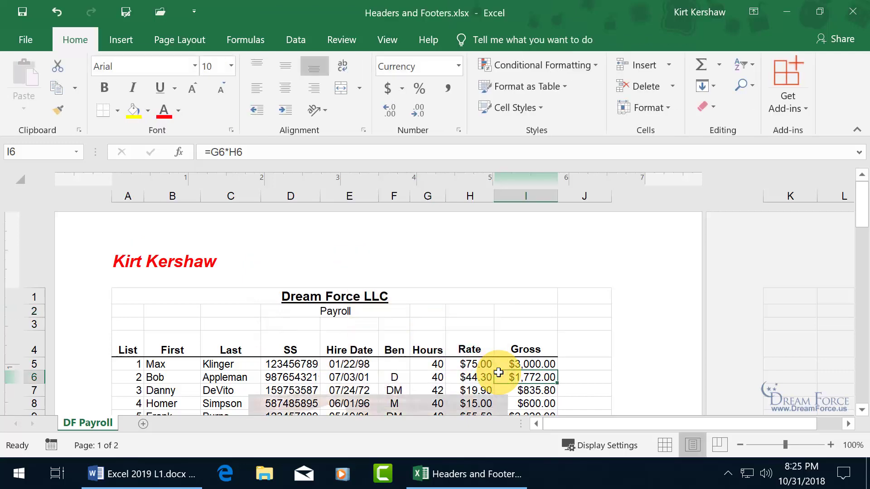
# Step: Scroll to the end of page one and open the centre footer section for editing
pyautogui.click(862, 410)
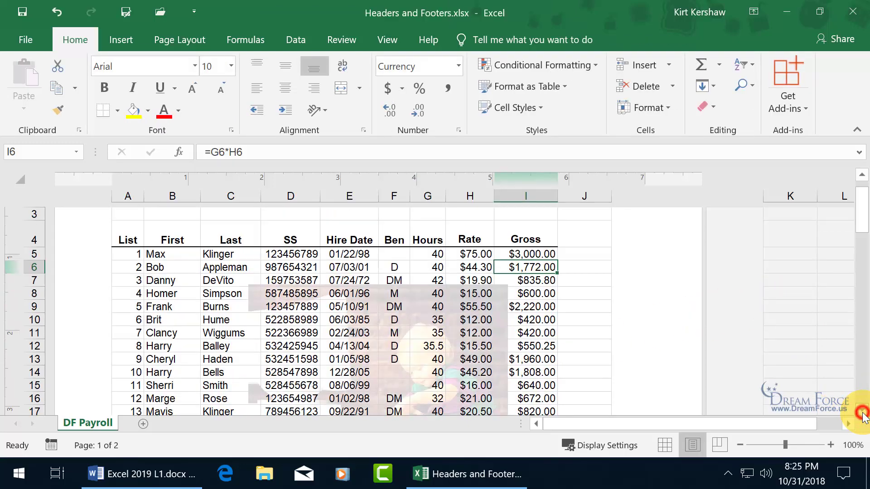
pyautogui.click(862, 410)
pyautogui.click(862, 410)
pyautogui.click(862, 410)
pyautogui.click(862, 410)
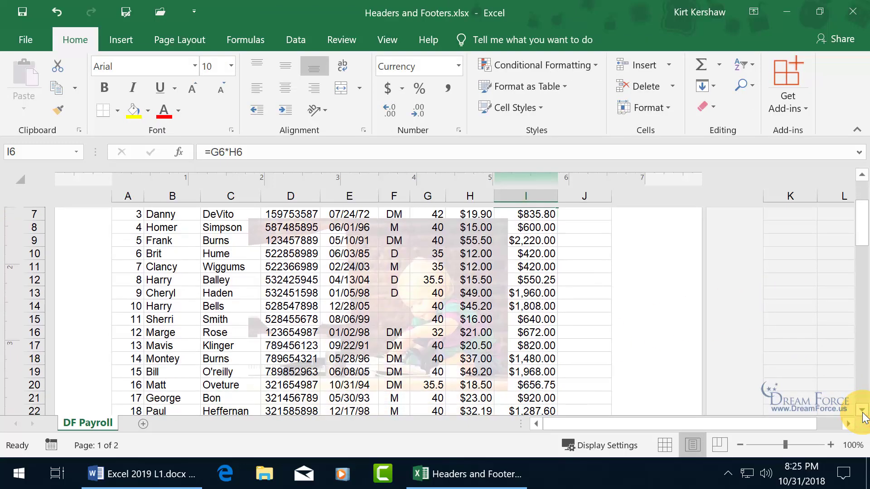
pyautogui.moveTo(857, 219); pyautogui.dragTo(860, 328)
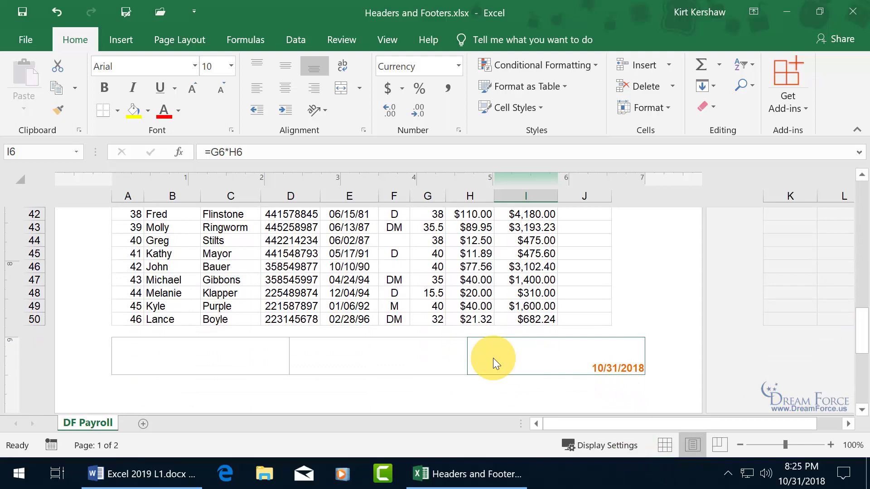
pyautogui.click(378, 356)
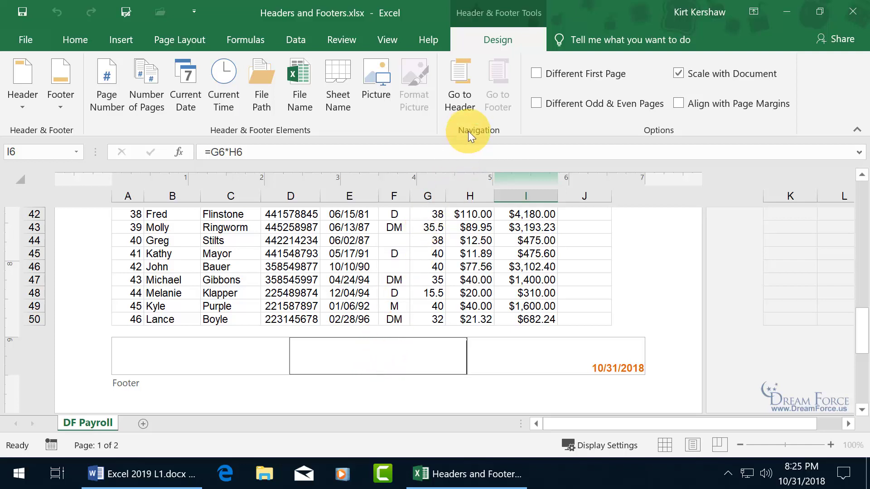
pyautogui.click(465, 97)
pyautogui.click(493, 90)
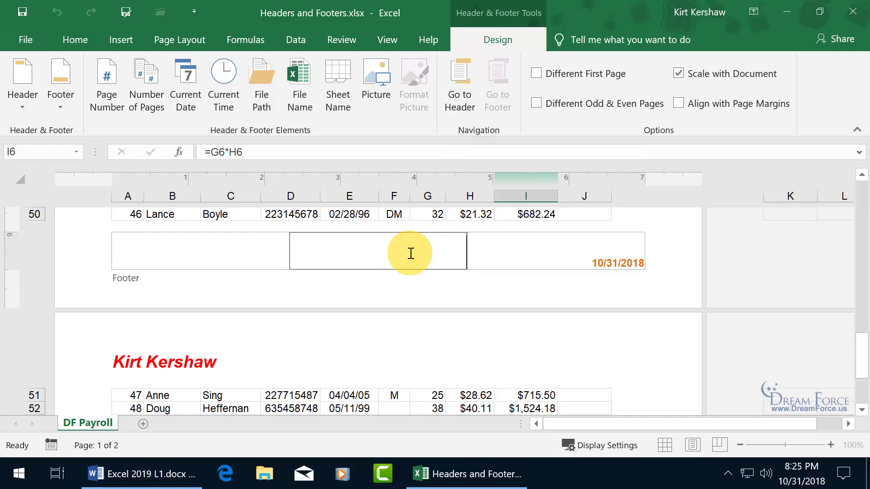
# Step: Insert the current time (8:25 PM) into the left footer section
pyautogui.click(228, 260)
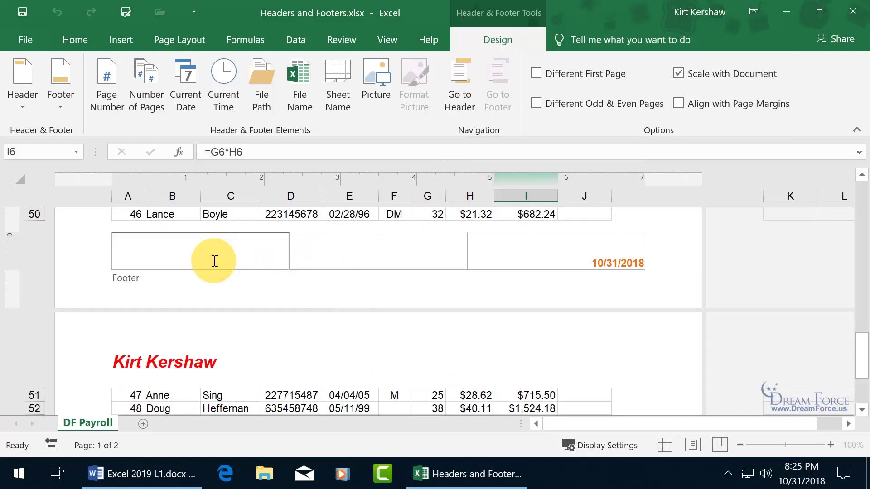
pyautogui.click(232, 95)
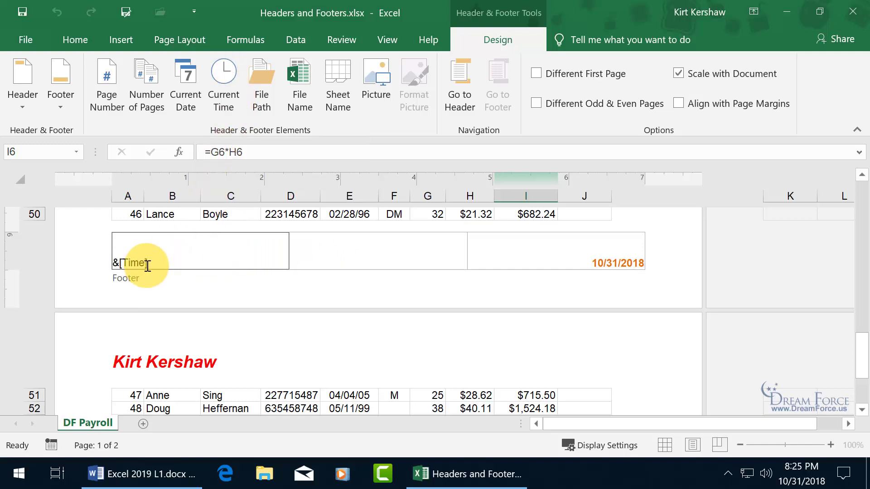
pyautogui.click(223, 213)
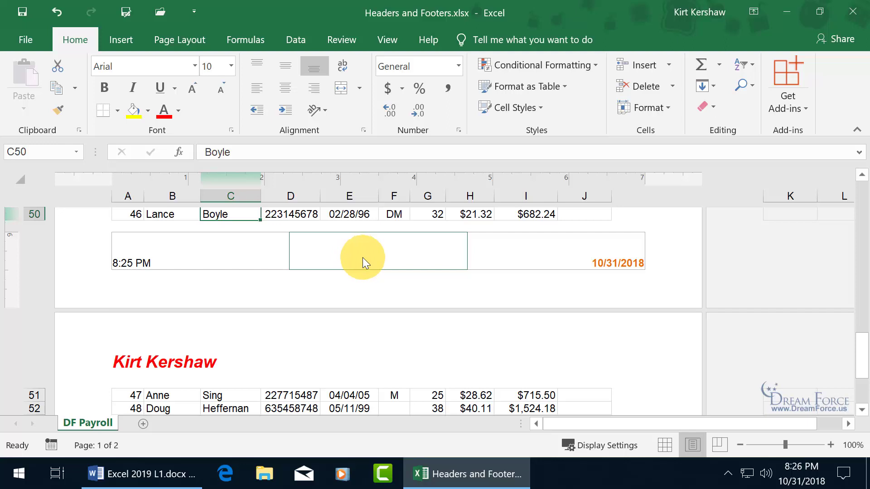
# Step: Fill the centre footer with page number, ' of ', and total page count to read 1 of 2
pyautogui.click(375, 259)
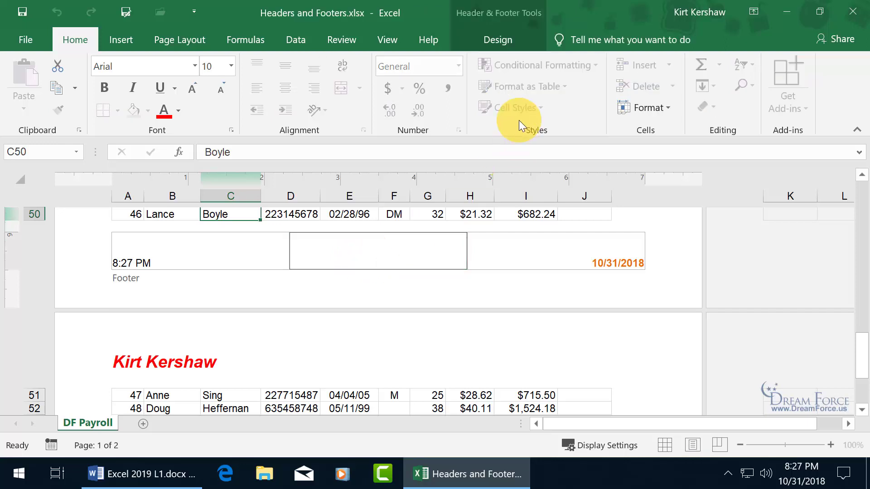
pyautogui.click(499, 37)
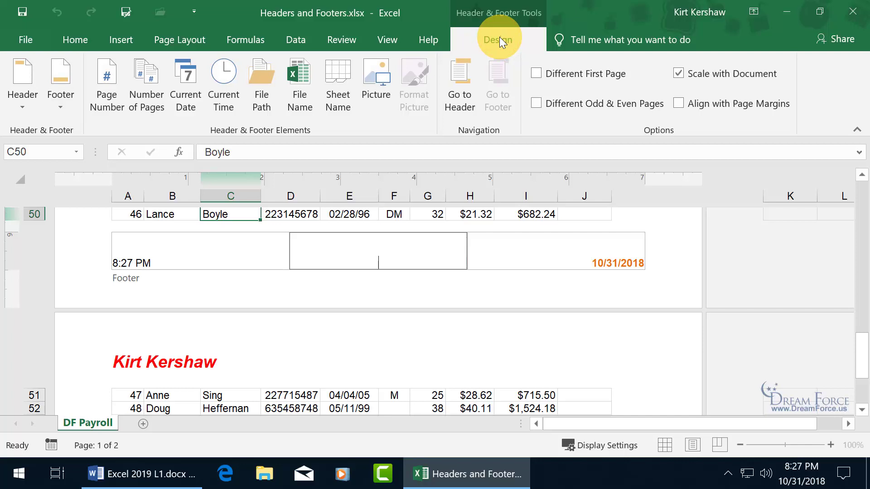
pyautogui.click(114, 103)
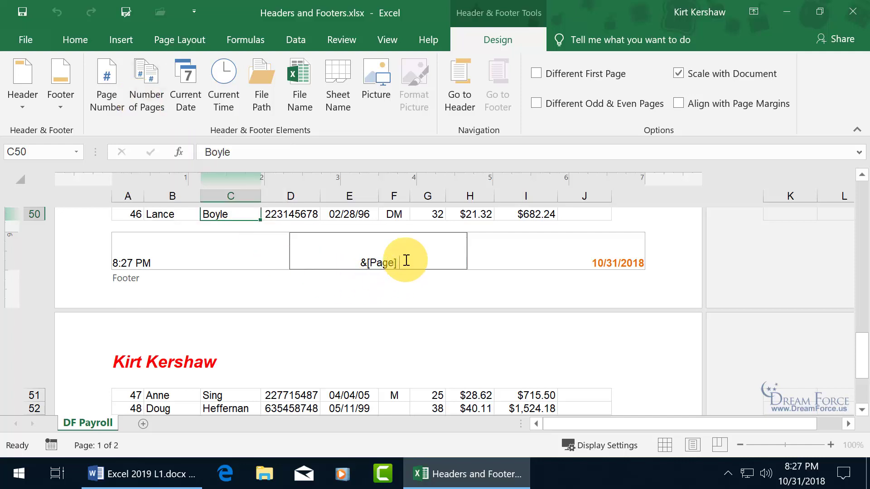
pyautogui.write('of')
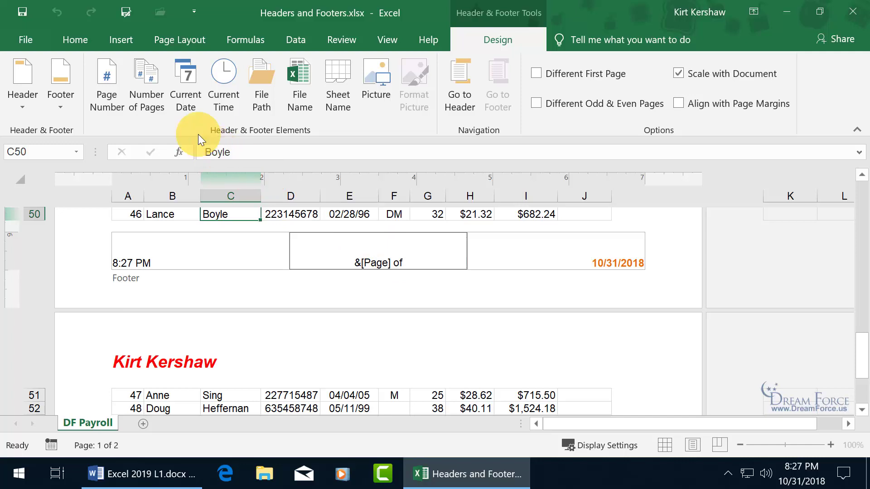
pyautogui.click(152, 96)
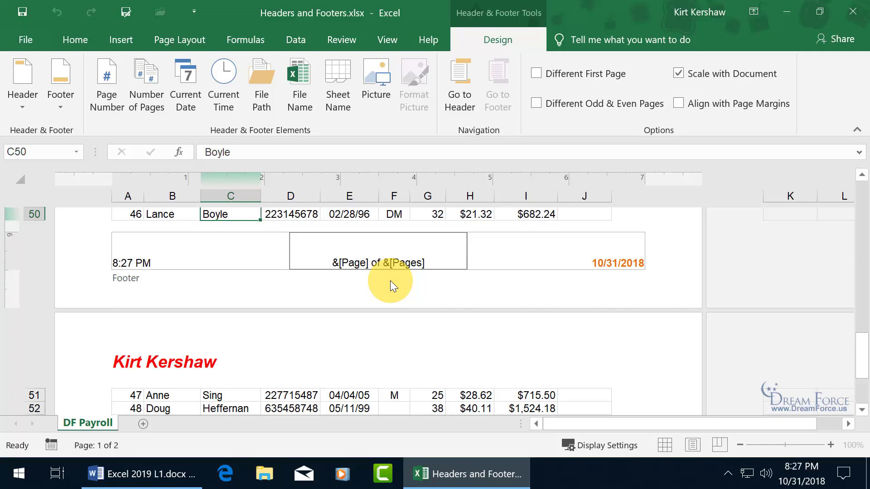
pyautogui.click(393, 213)
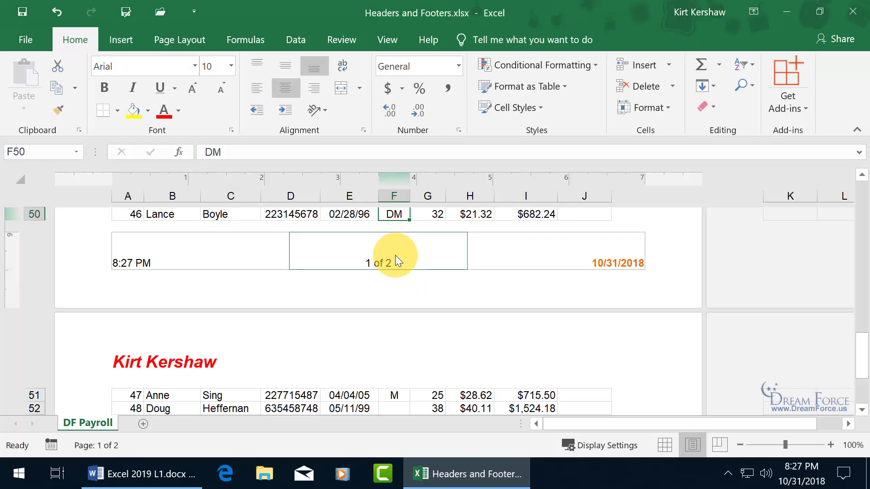
pyautogui.click(433, 261)
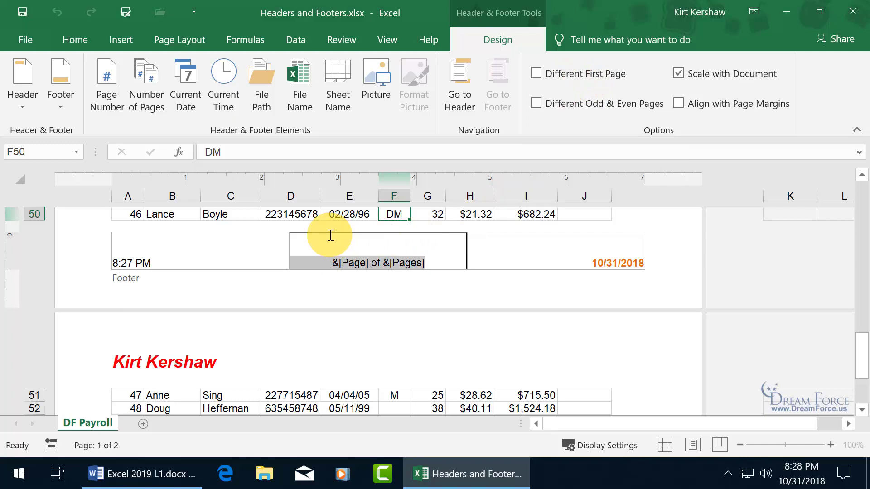
pyautogui.click(536, 74)
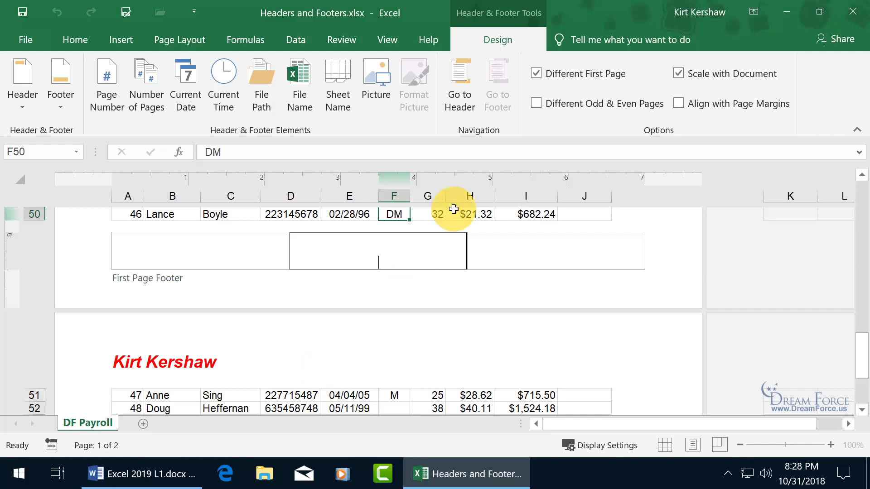
pyautogui.click(536, 74)
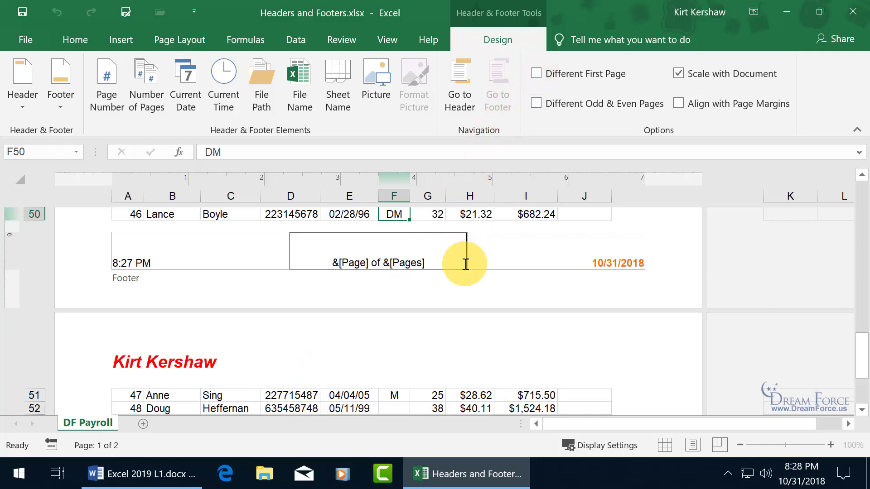
pyautogui.click(539, 104)
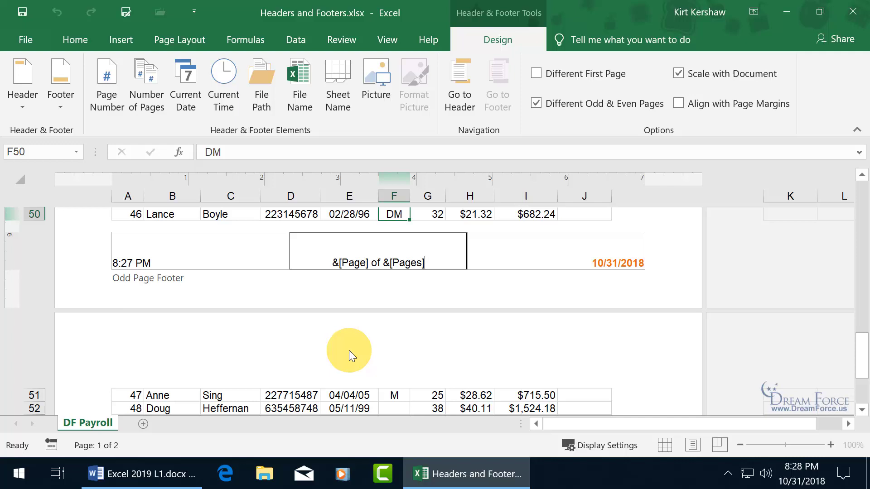
pyautogui.click(537, 104)
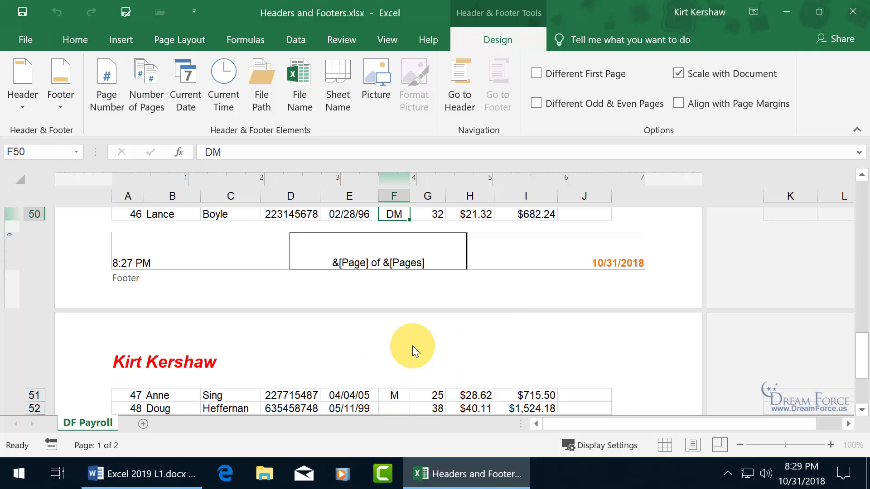
pyautogui.click(388, 38)
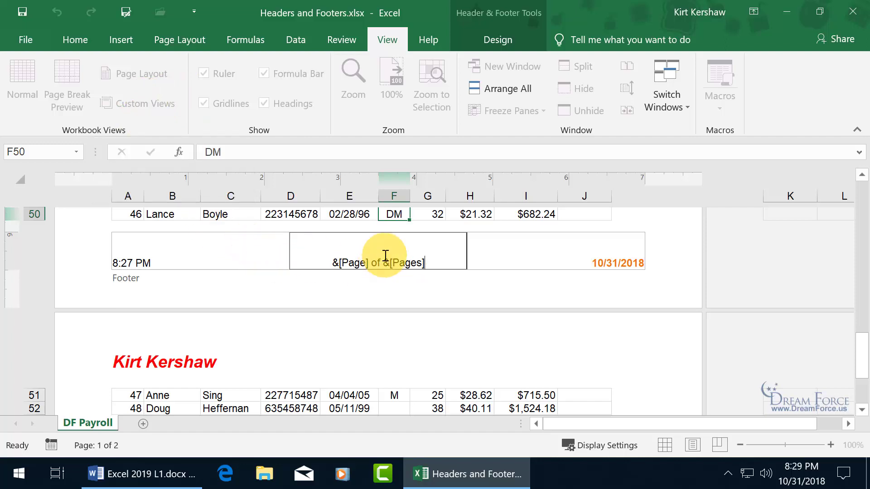
# Step: Leave the footer and return the payroll sheet to Normal view scrolled back to row 1
pyautogui.click(357, 215)
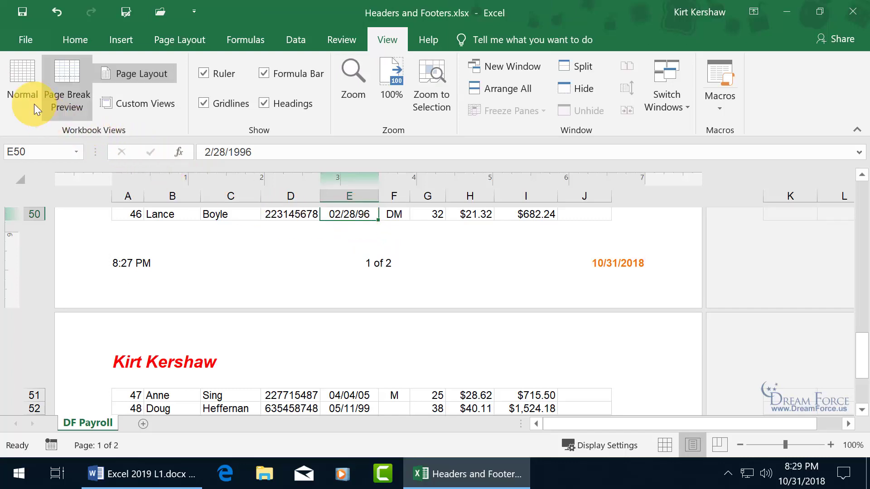
pyautogui.click(22, 86)
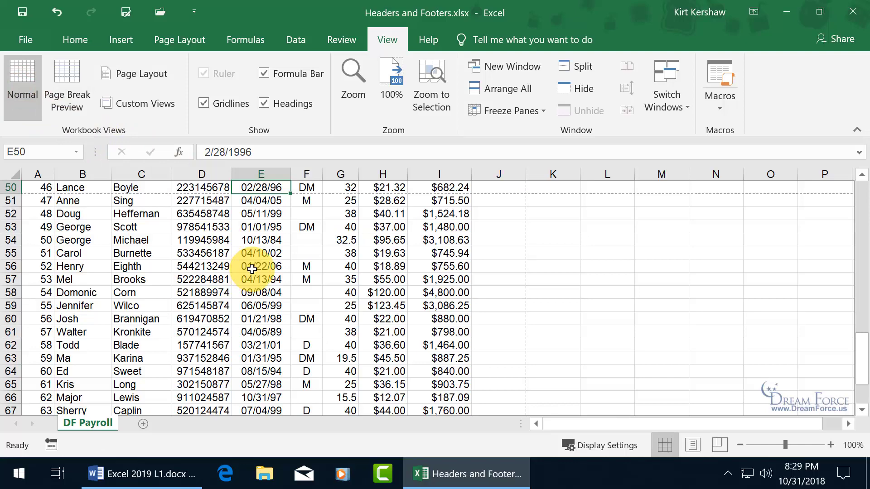
pyautogui.scroll(2, 249, 271)
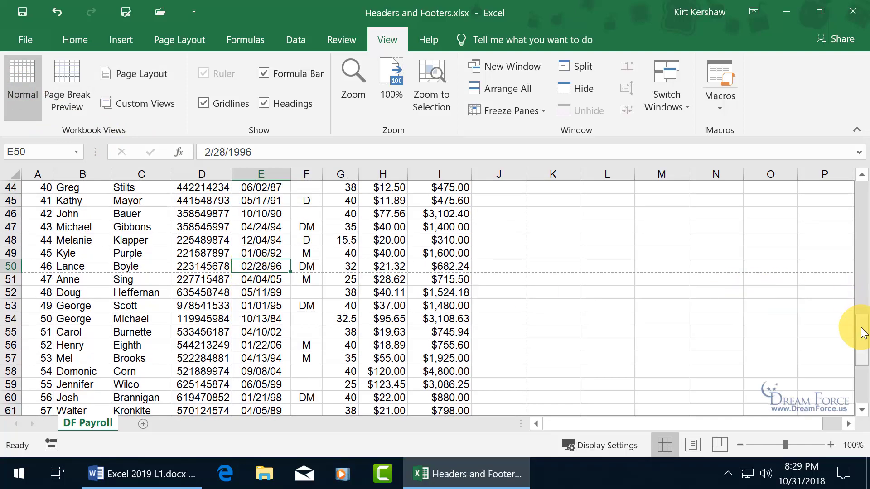
pyautogui.moveTo(860, 331); pyautogui.dragTo(838, 172)
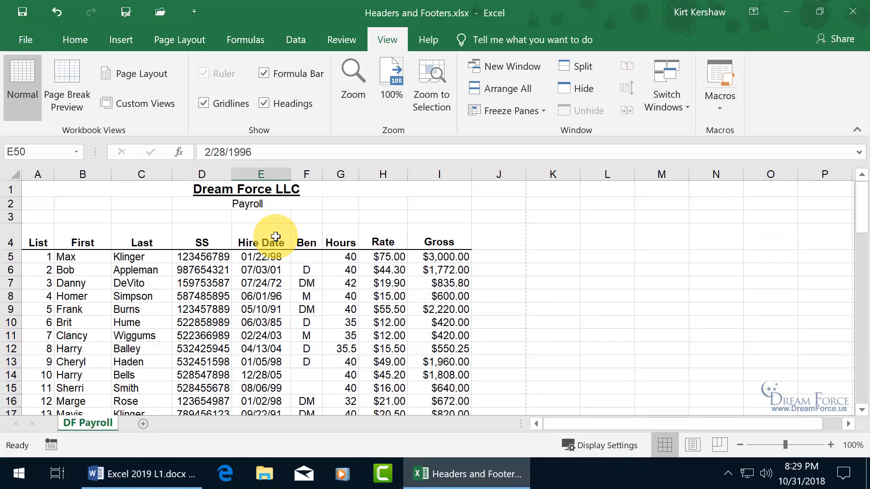
# Step: Check the footer and page two's name header and watermark in Print preview
pyautogui.click(24, 40)
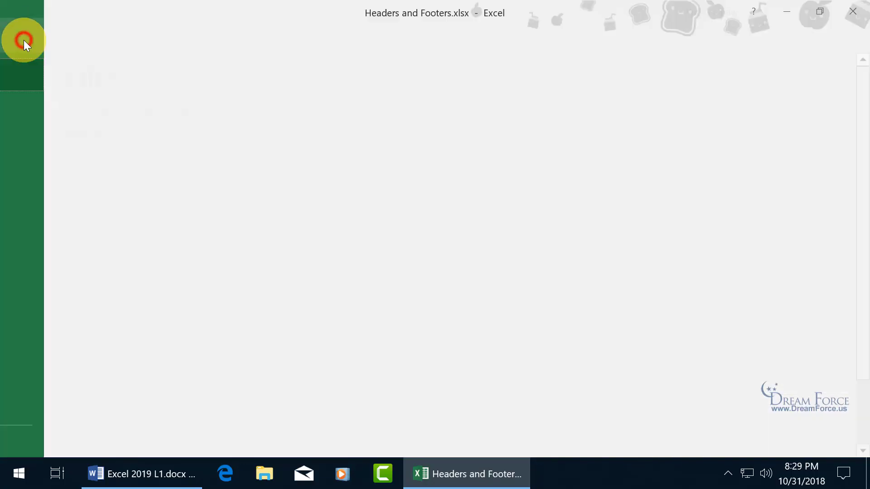
pyautogui.click(36, 271)
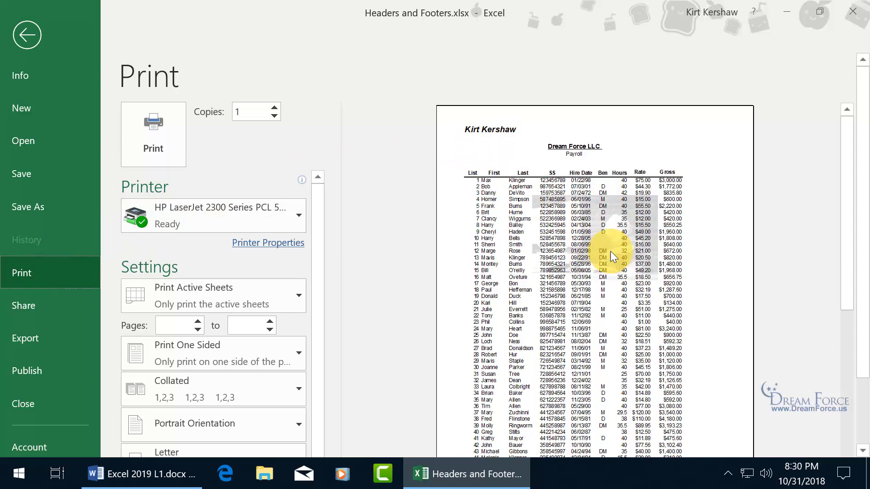
pyautogui.moveTo(862, 254); pyautogui.dragTo(856, 373)
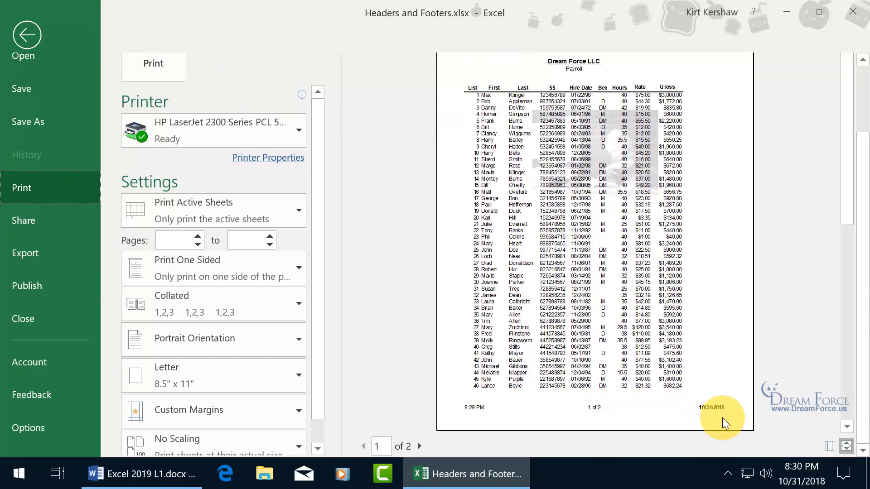
pyautogui.click(420, 447)
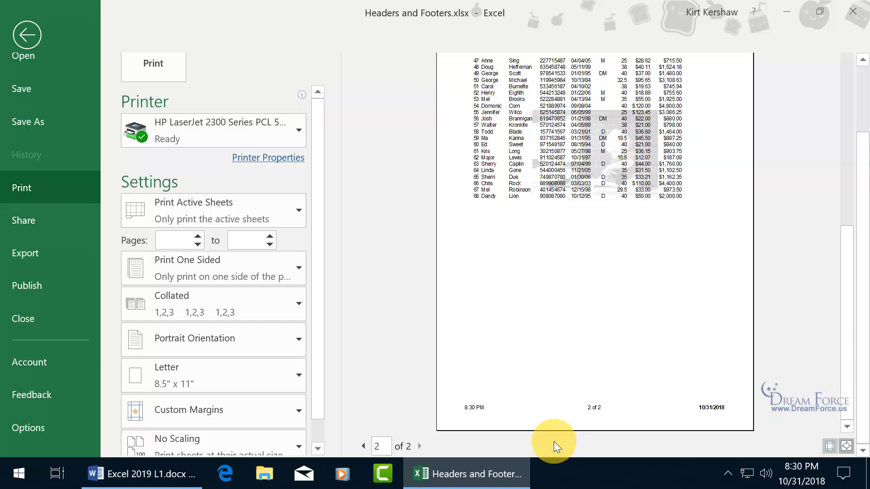
pyautogui.scroll(2, 856, 359)
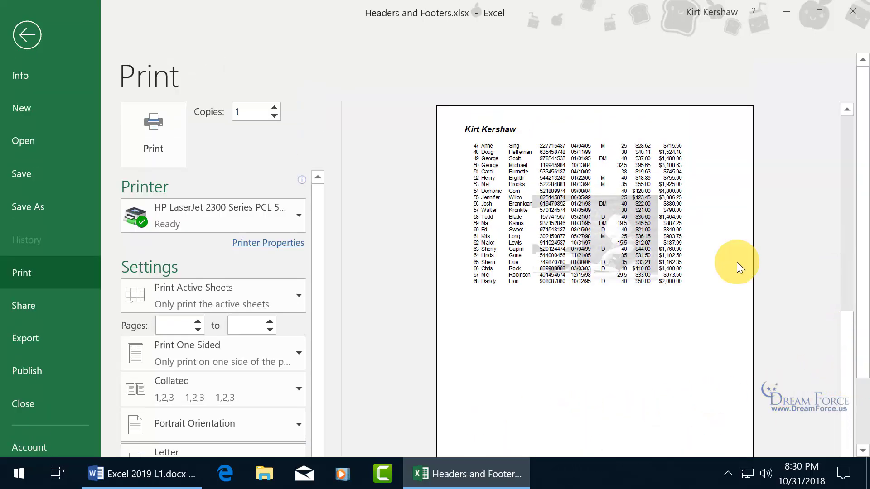